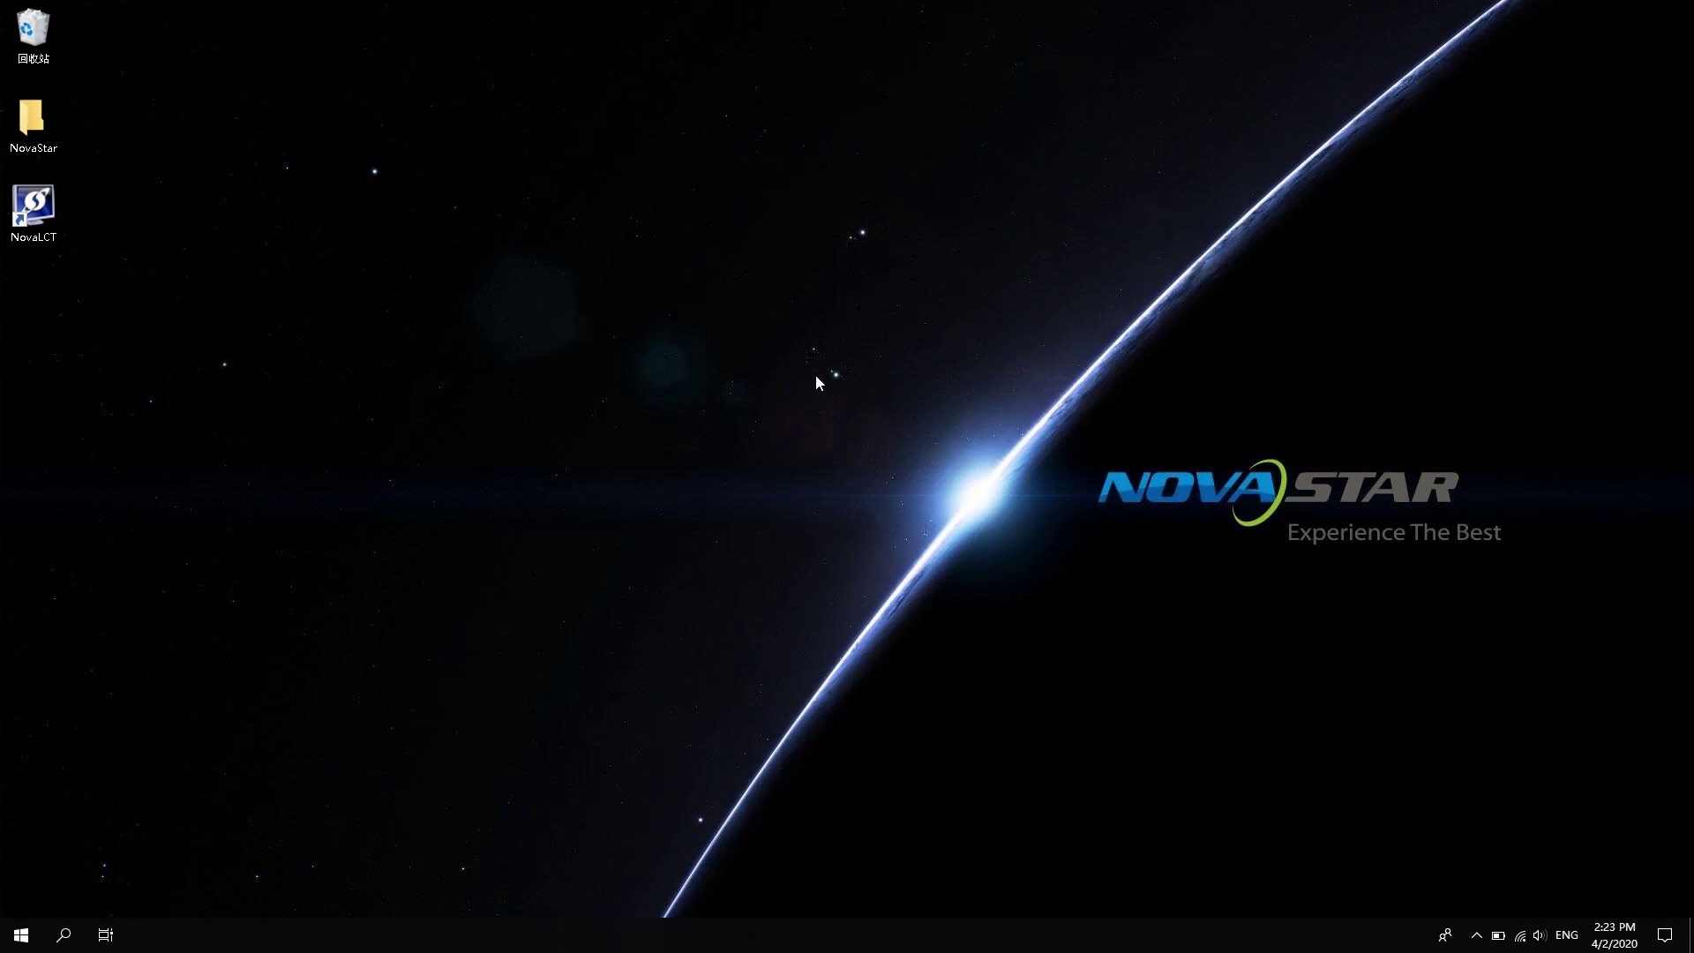
Launch NovaLCT, log in as advanced user with the password, and open Multi-function Card management
{"action": "double_click", "coordinate": [34, 212]}
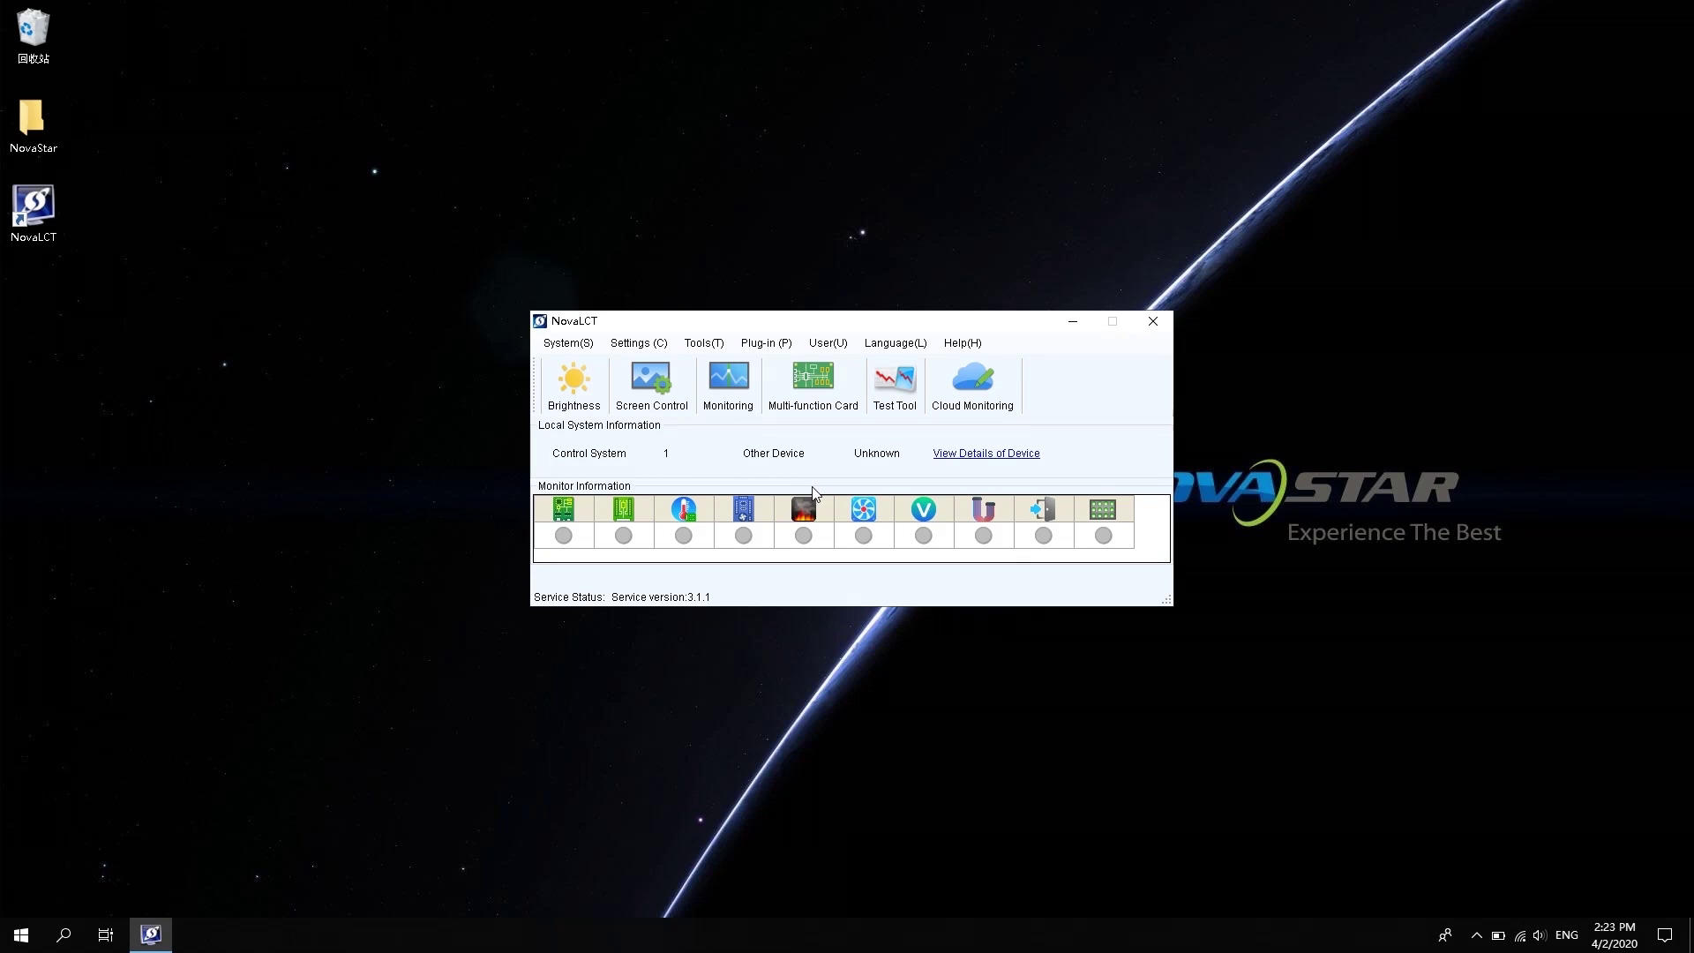
{"action": "left_click", "coordinate": [840, 347]}
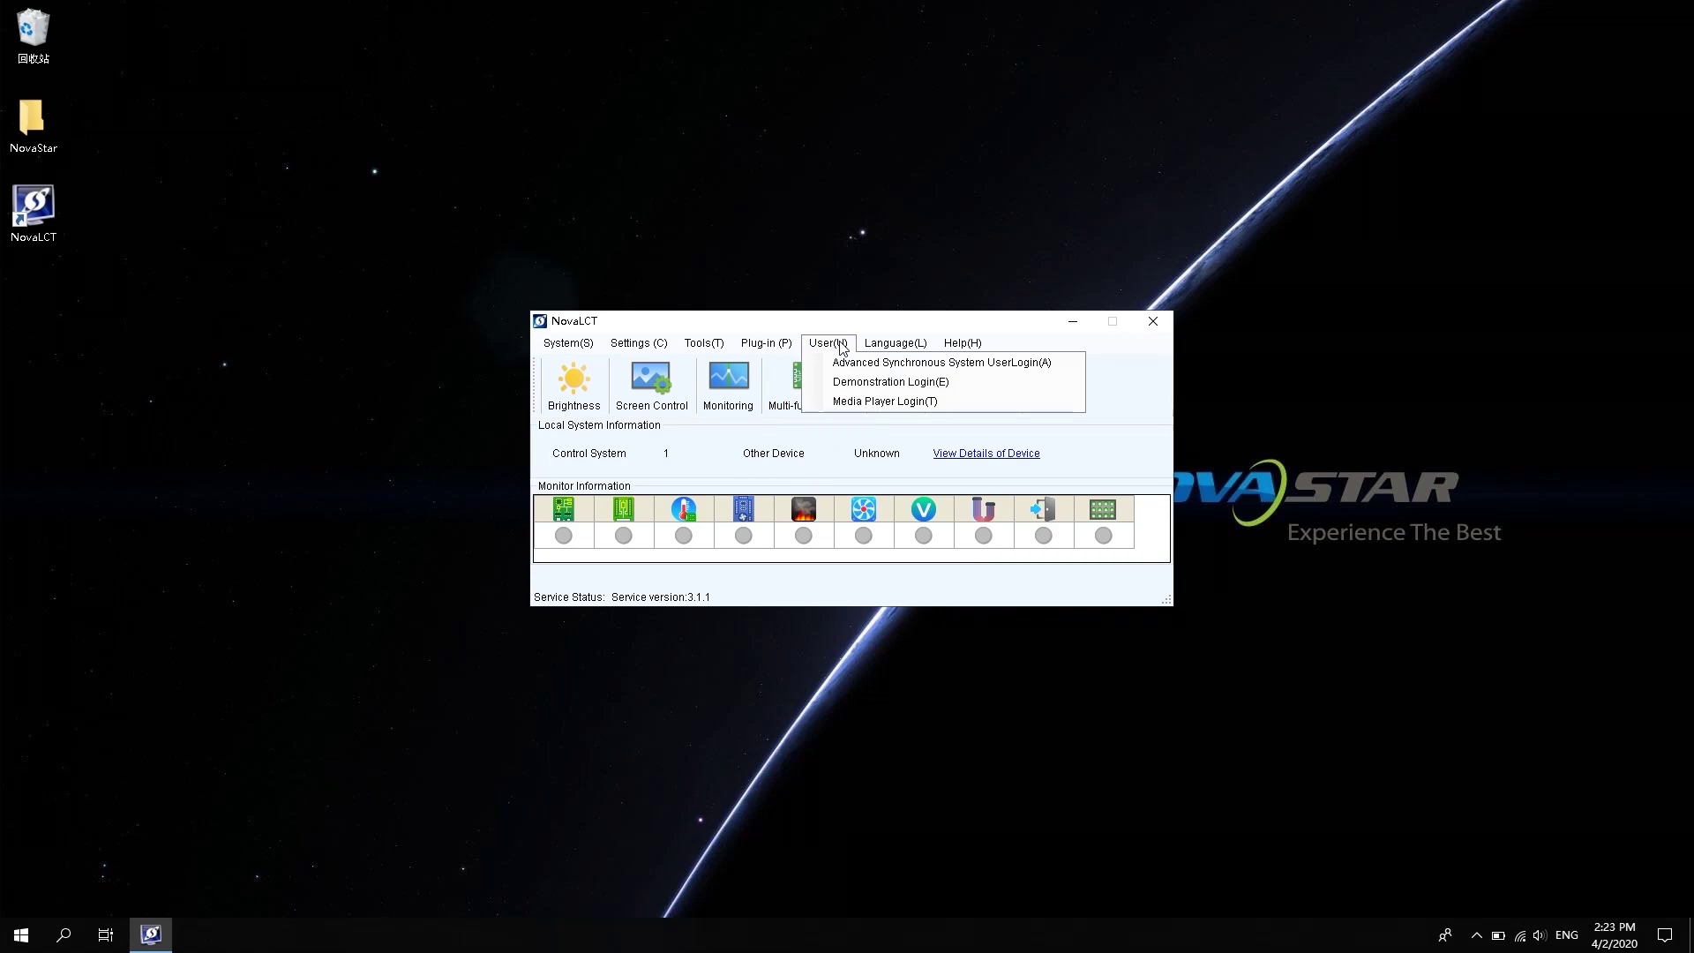
{"action": "left_click", "coordinate": [858, 367]}
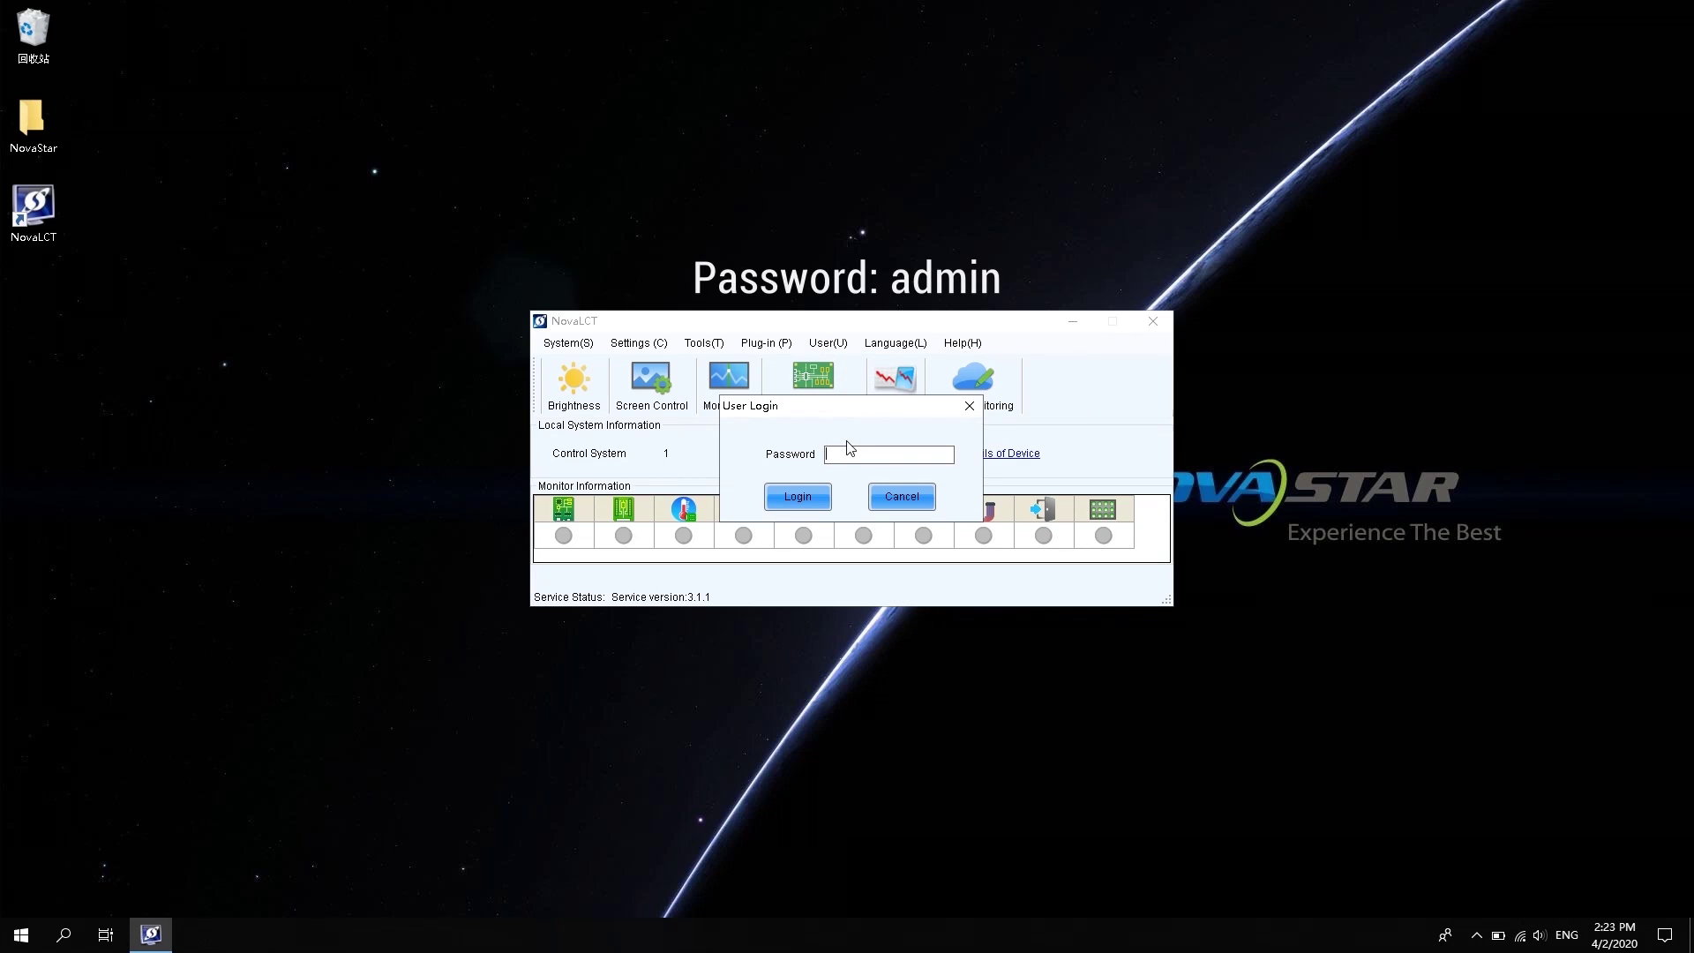
{"action": "type", "text": "admin"}
{"action": "key", "text": "Return"}
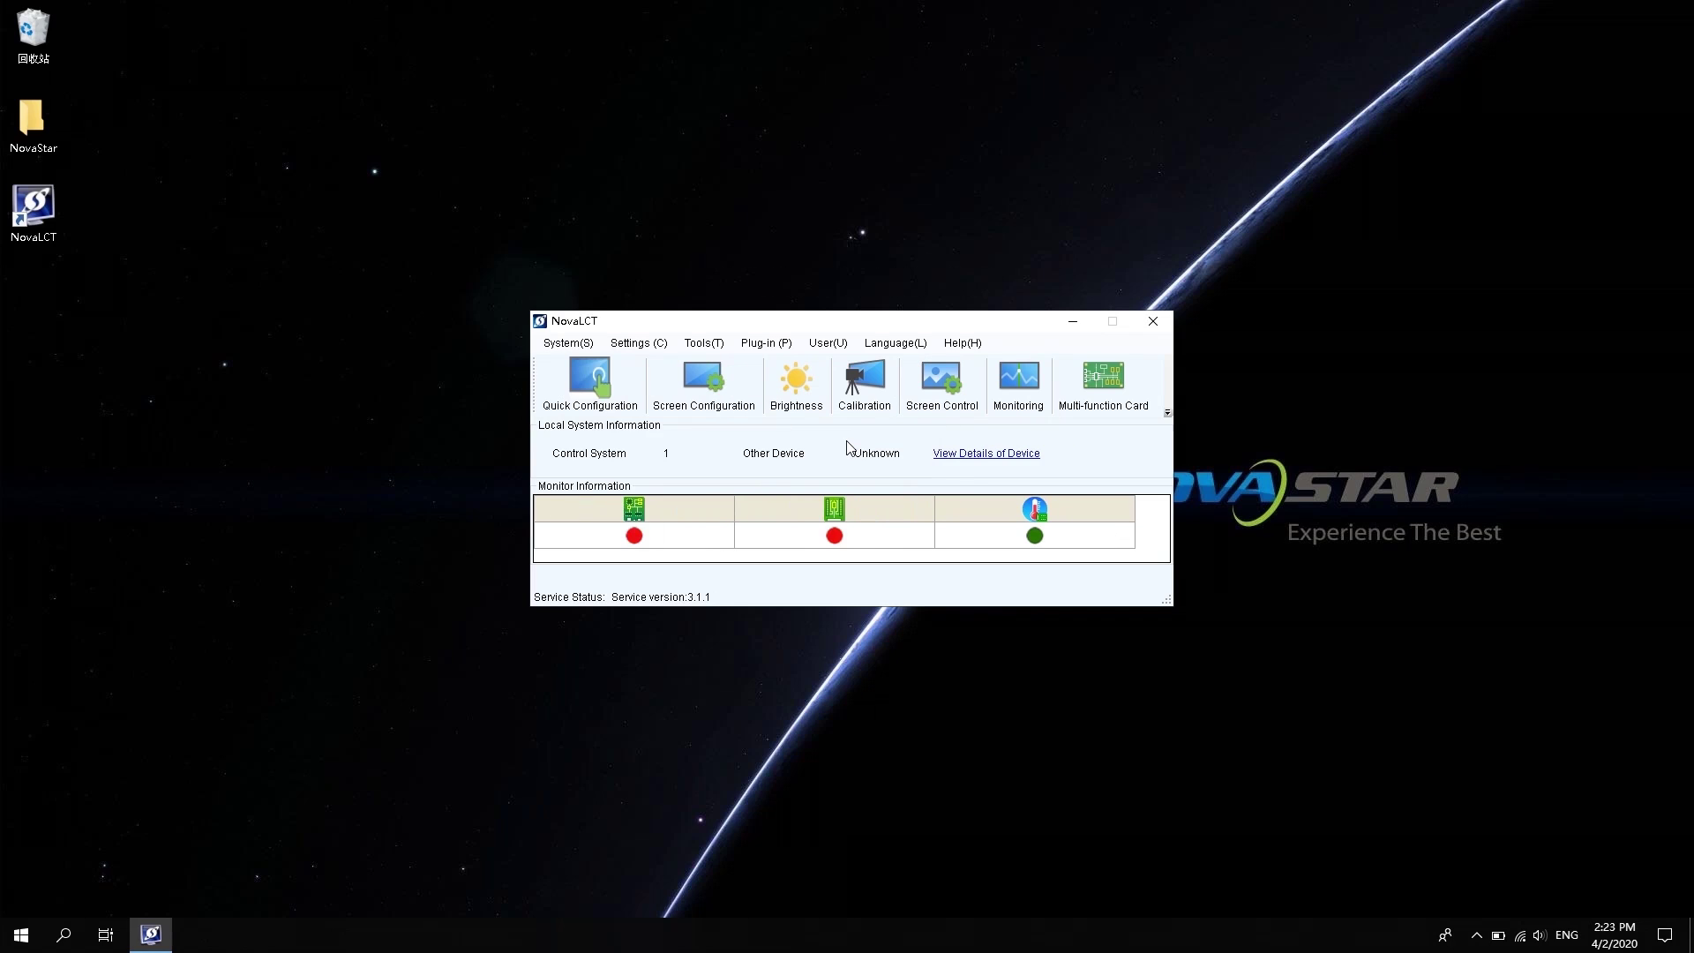
{"action": "left_click", "coordinate": [1114, 394]}
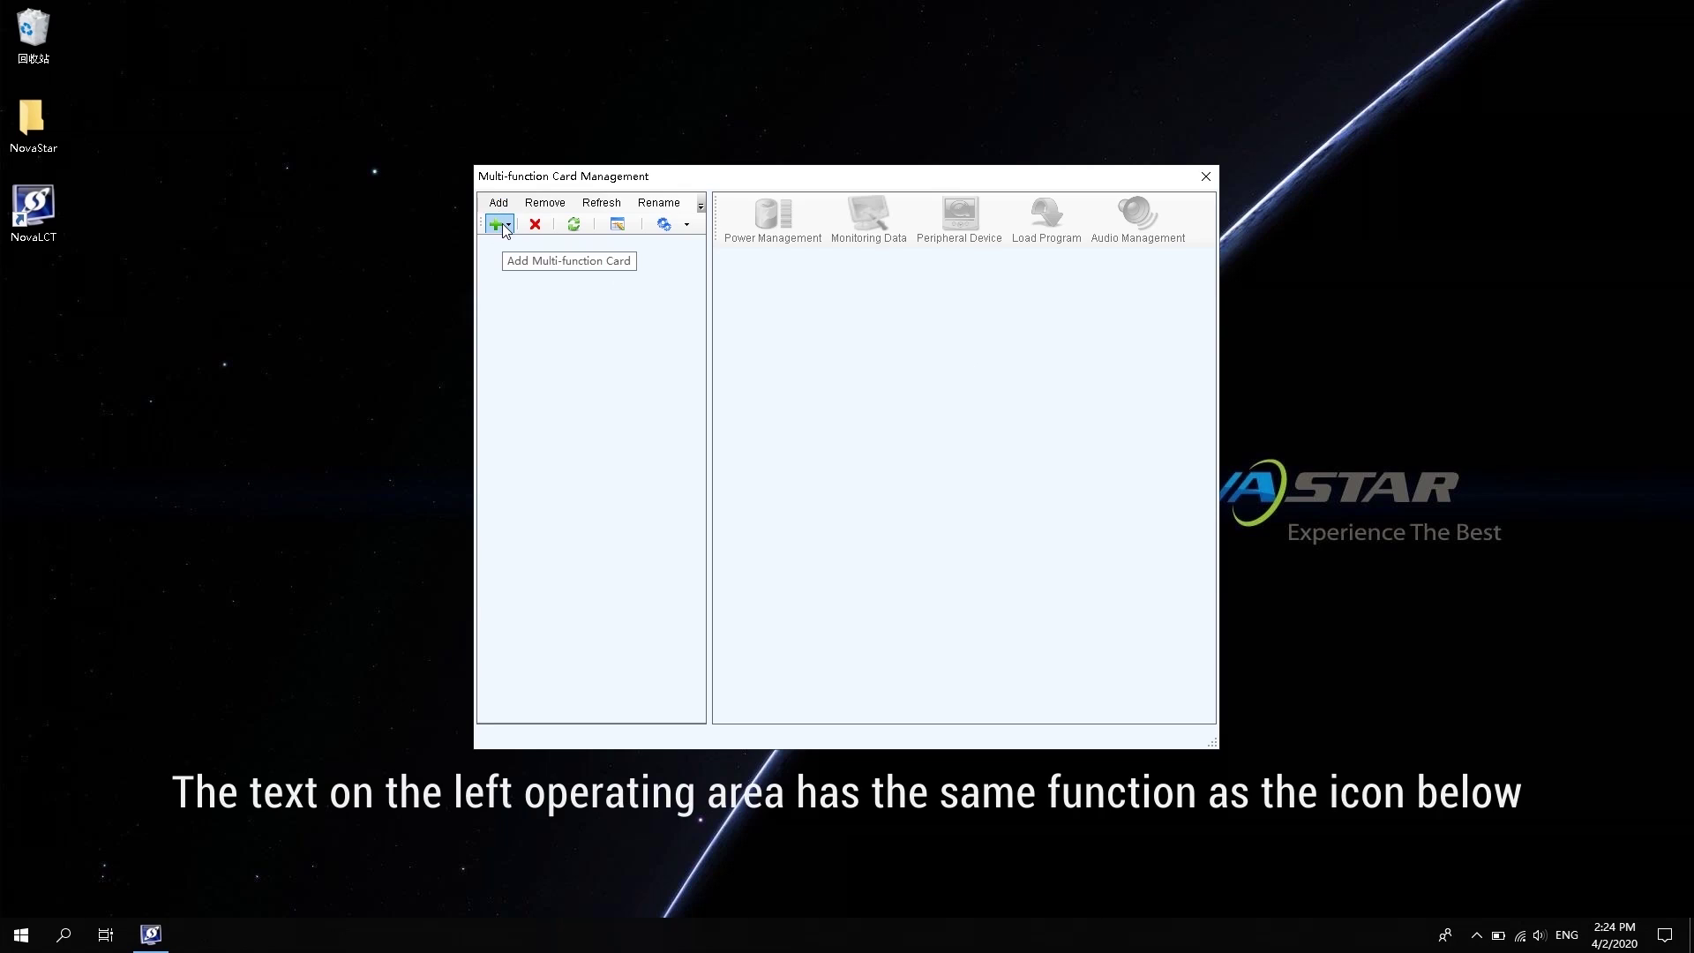
Add an Ethernet-port-connected multi-function card named 'Nova'
{"action": "left_click", "coordinate": [502, 225]}
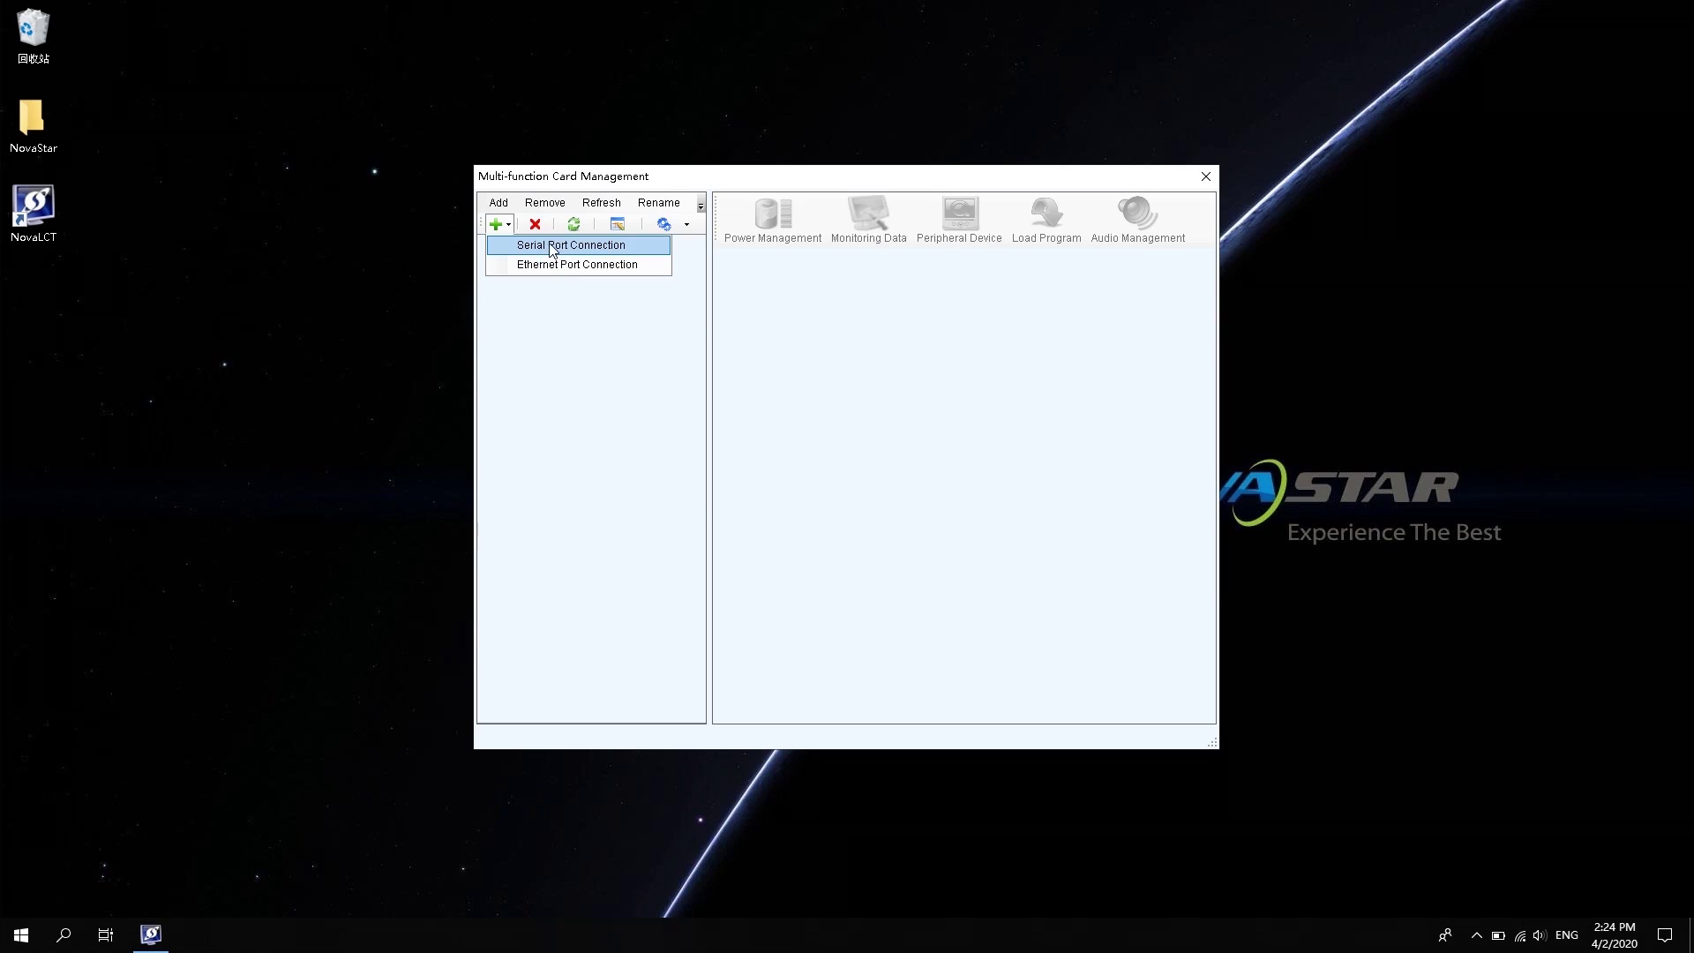
{"action": "left_click", "coordinate": [550, 267]}
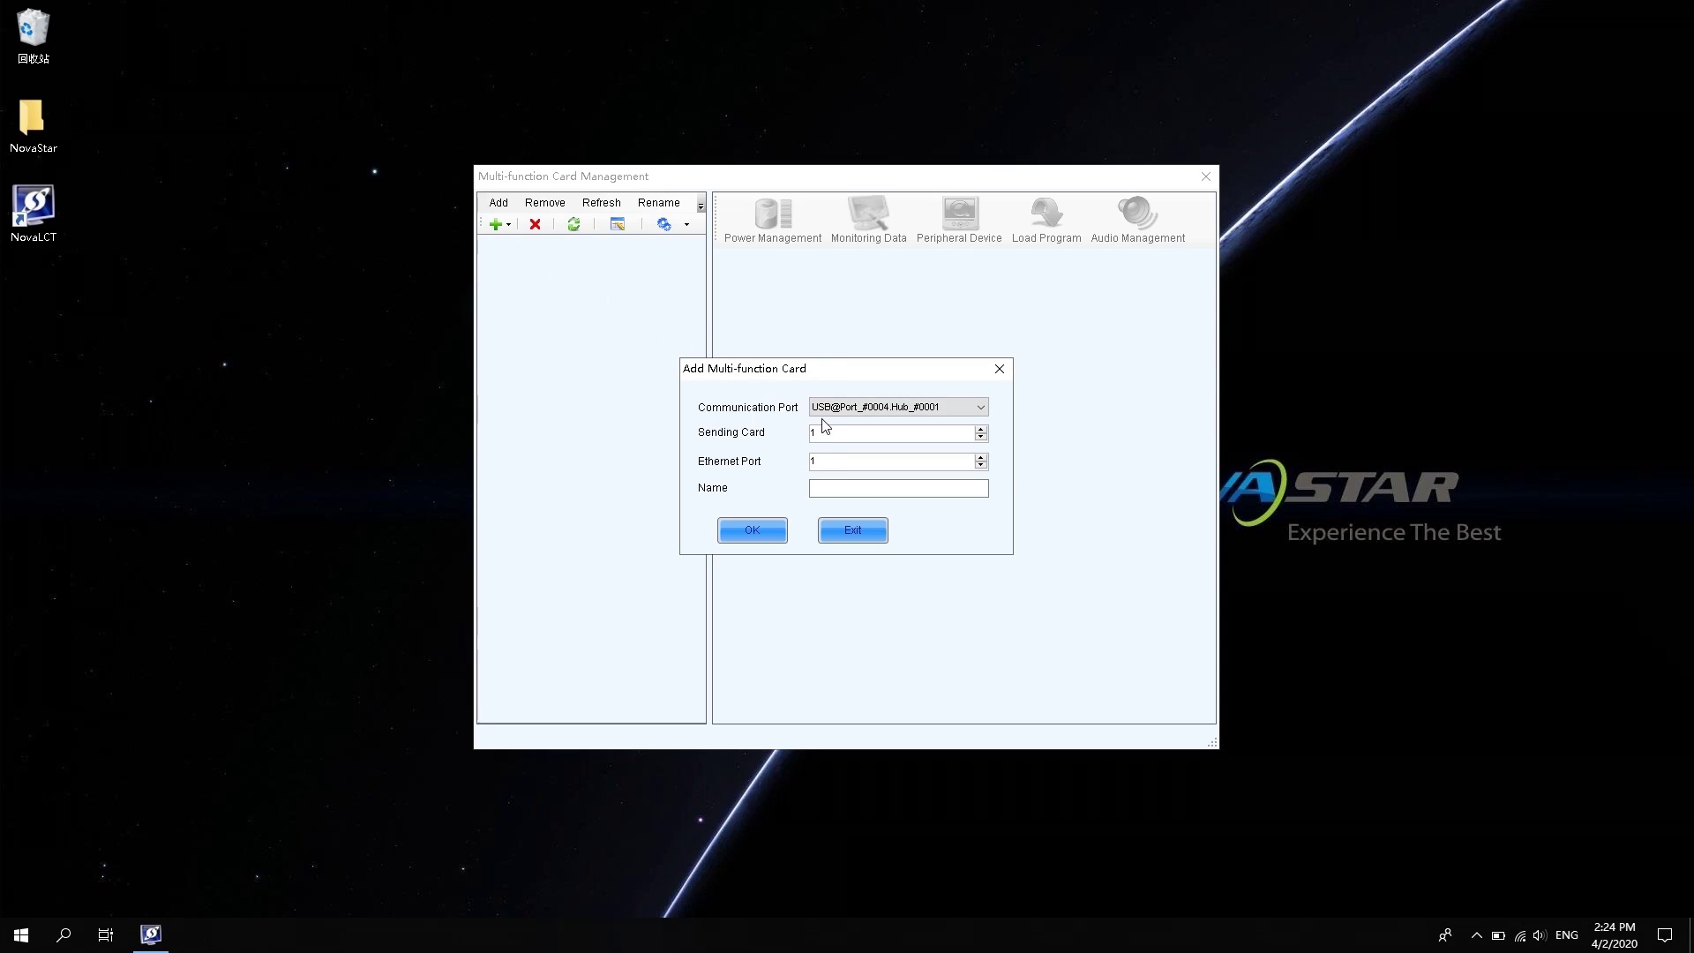
{"action": "left_click", "coordinate": [859, 487]}
{"action": "left_click", "coordinate": [861, 488]}
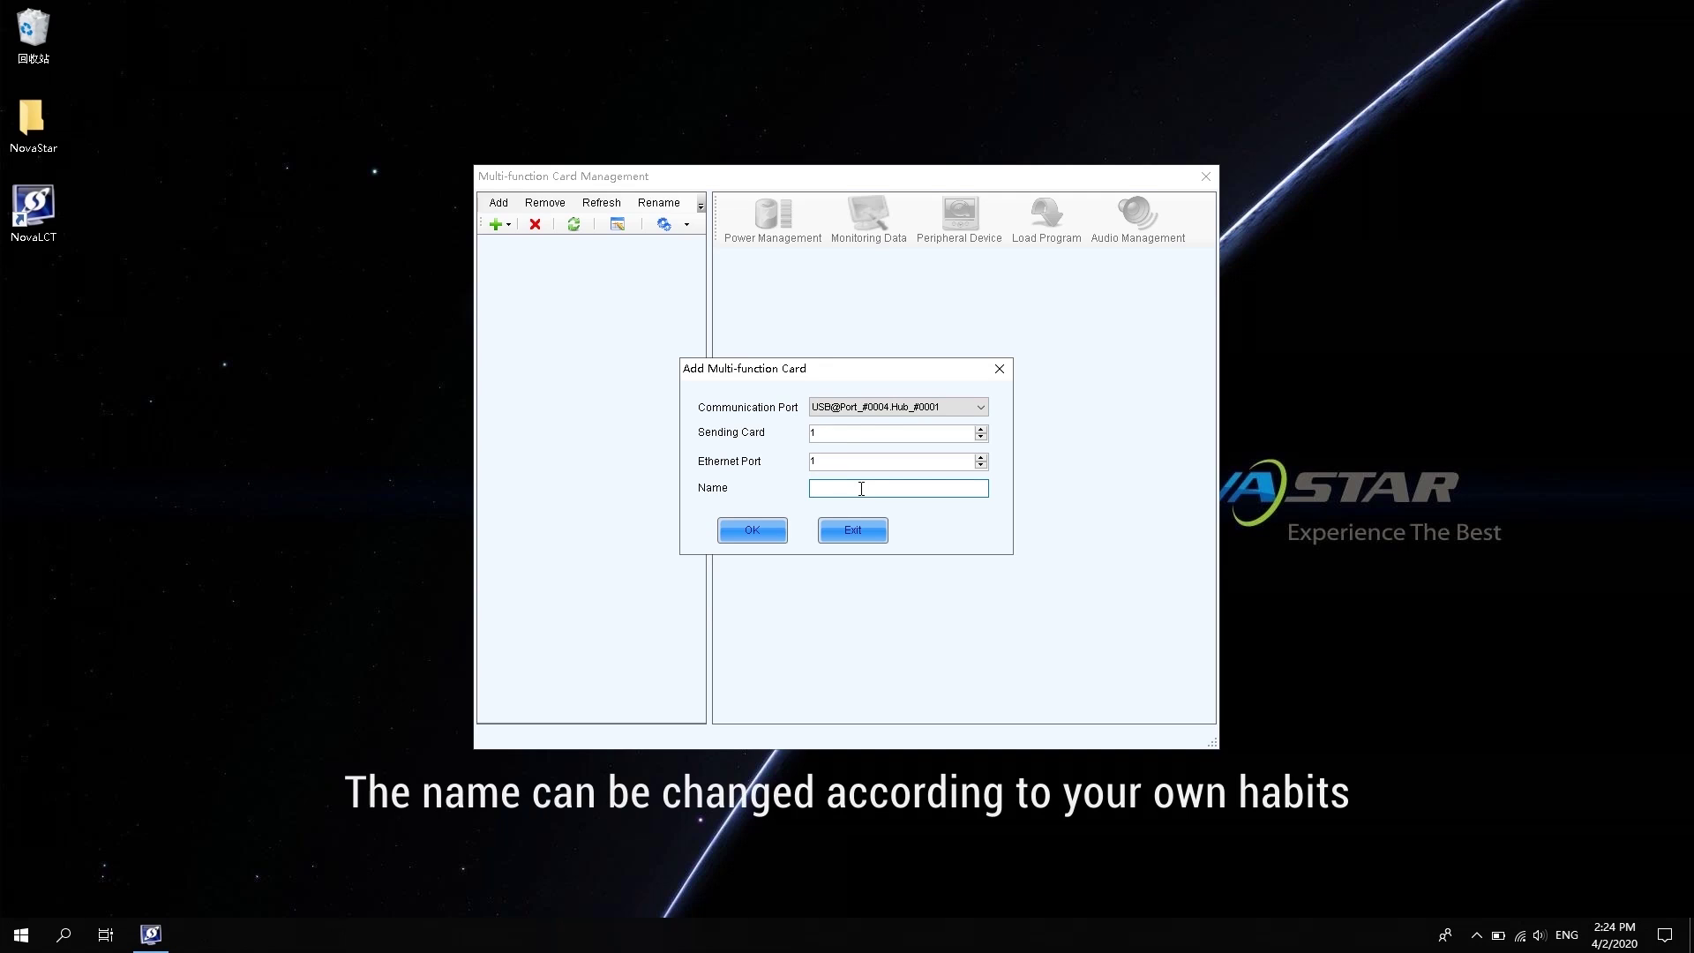
{"action": "type", "text": "Nova"}
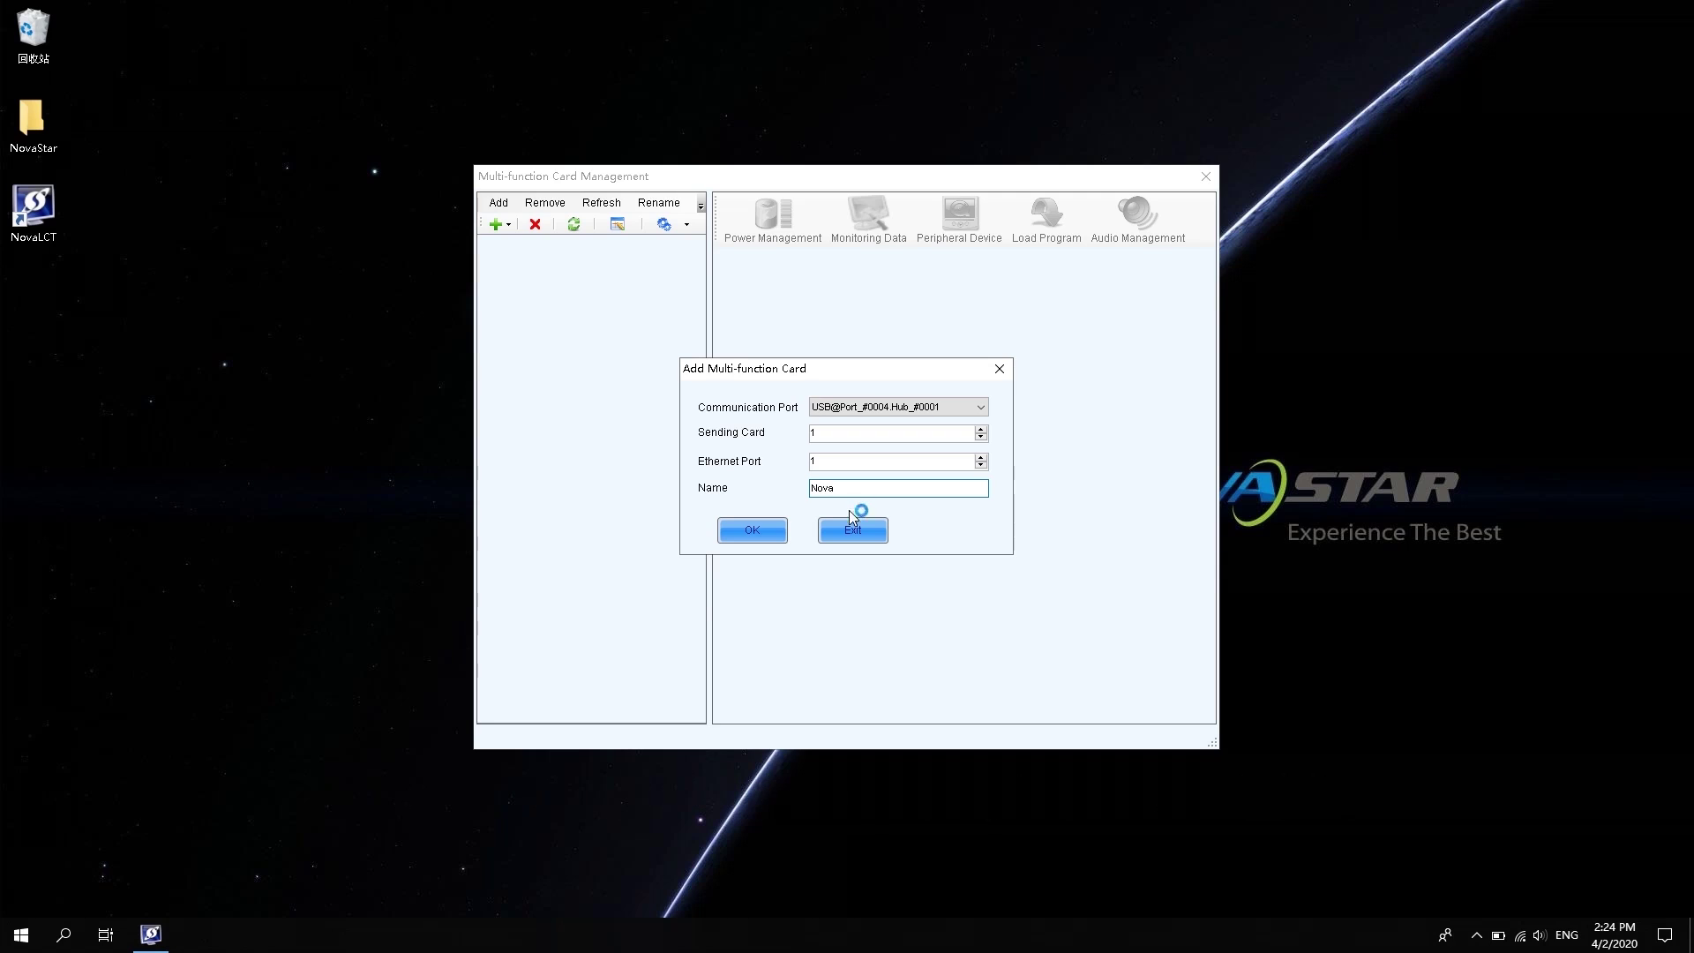
{"action": "left_click", "coordinate": [768, 530]}
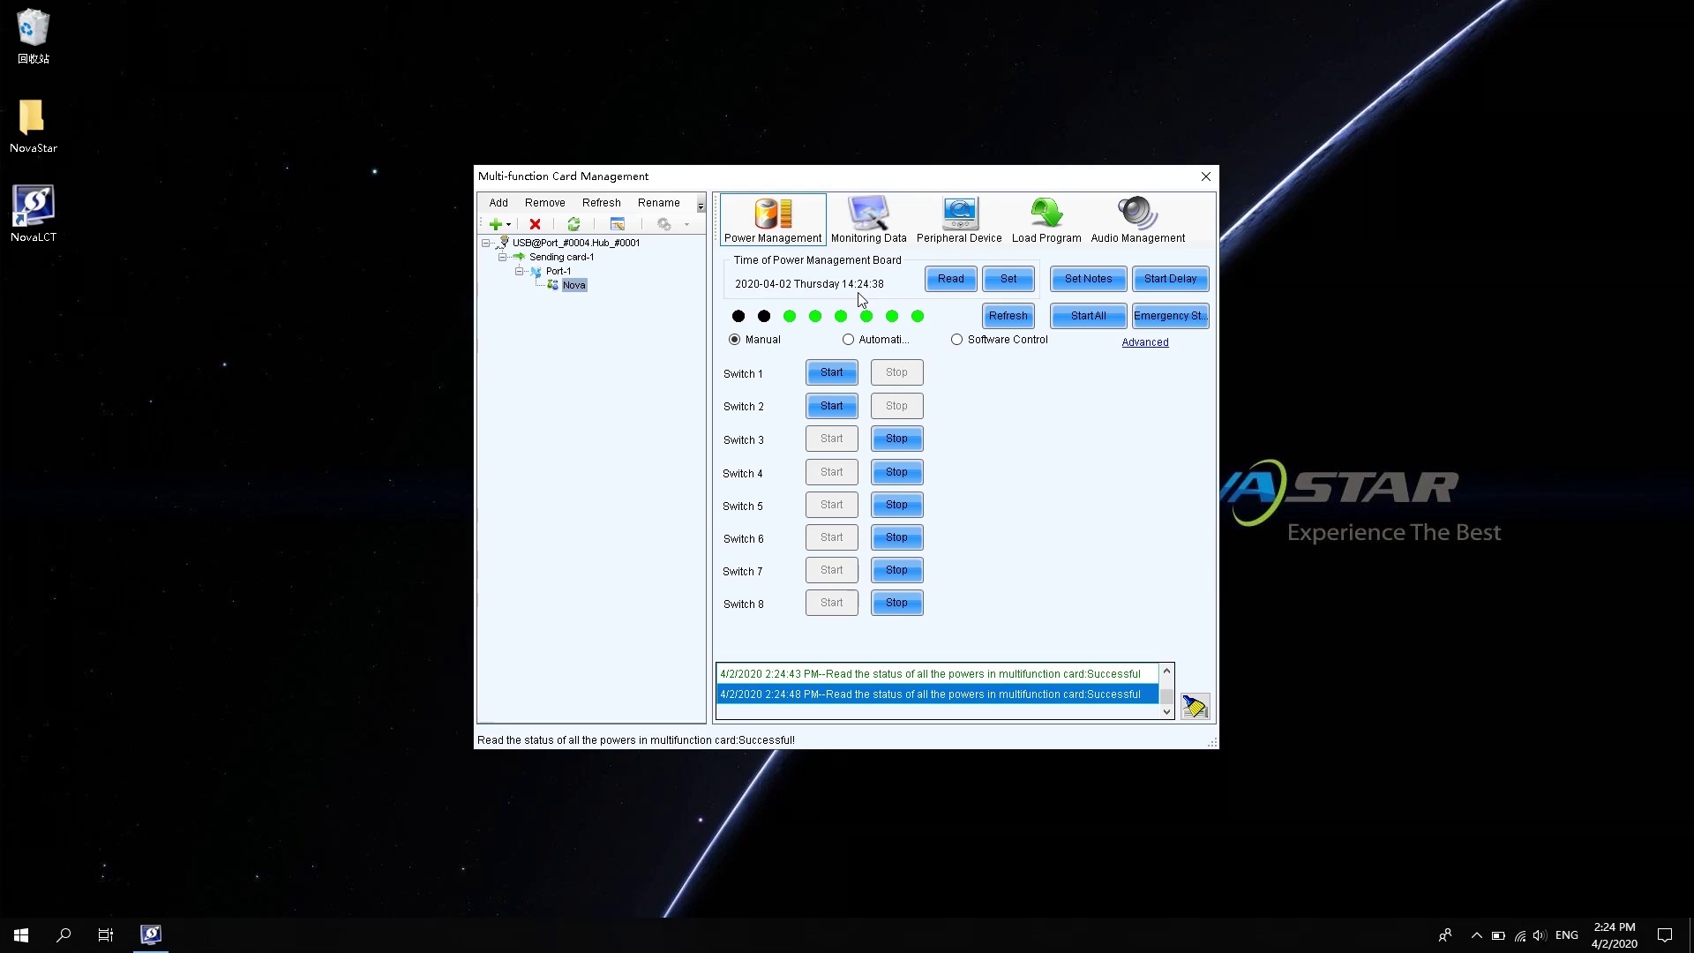
{"action": "left_click", "coordinate": [935, 284]}
{"action": "mouse_move", "coordinate": [1620, 945]}
{"action": "left_click", "coordinate": [1023, 282]}
Label Switch 1 'A' and Switch 2 'B', and apply a 5-second power start delay
{"action": "left_click", "coordinate": [1082, 278]}
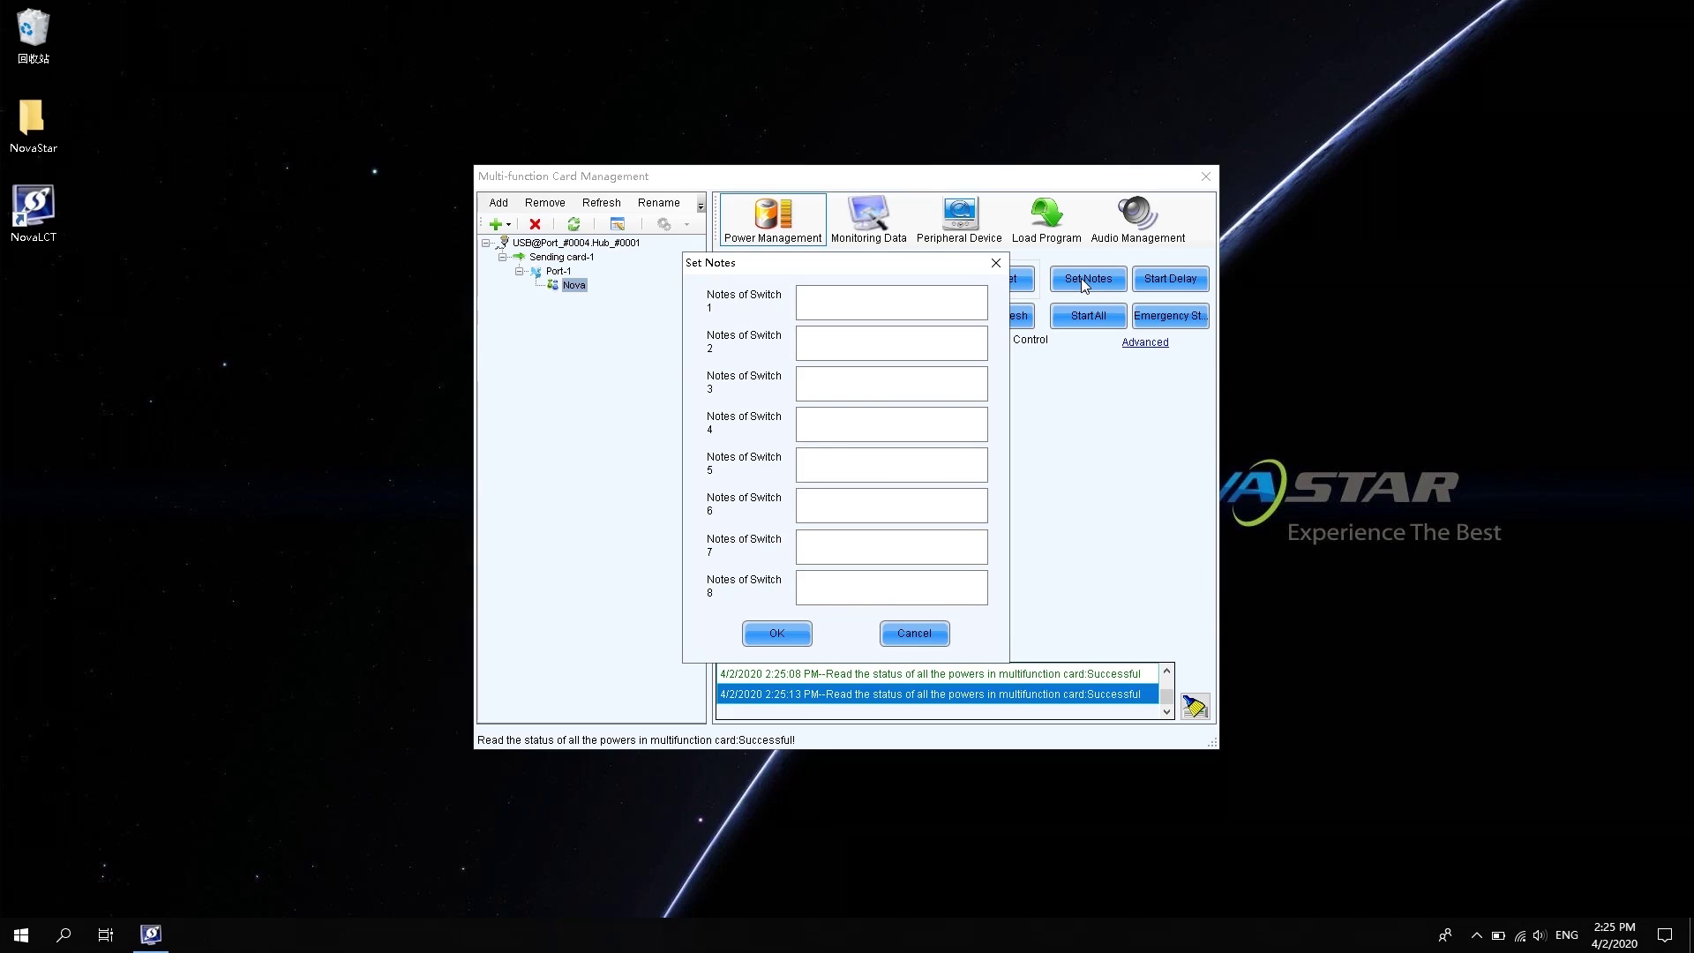
{"action": "left_click", "coordinate": [881, 305]}
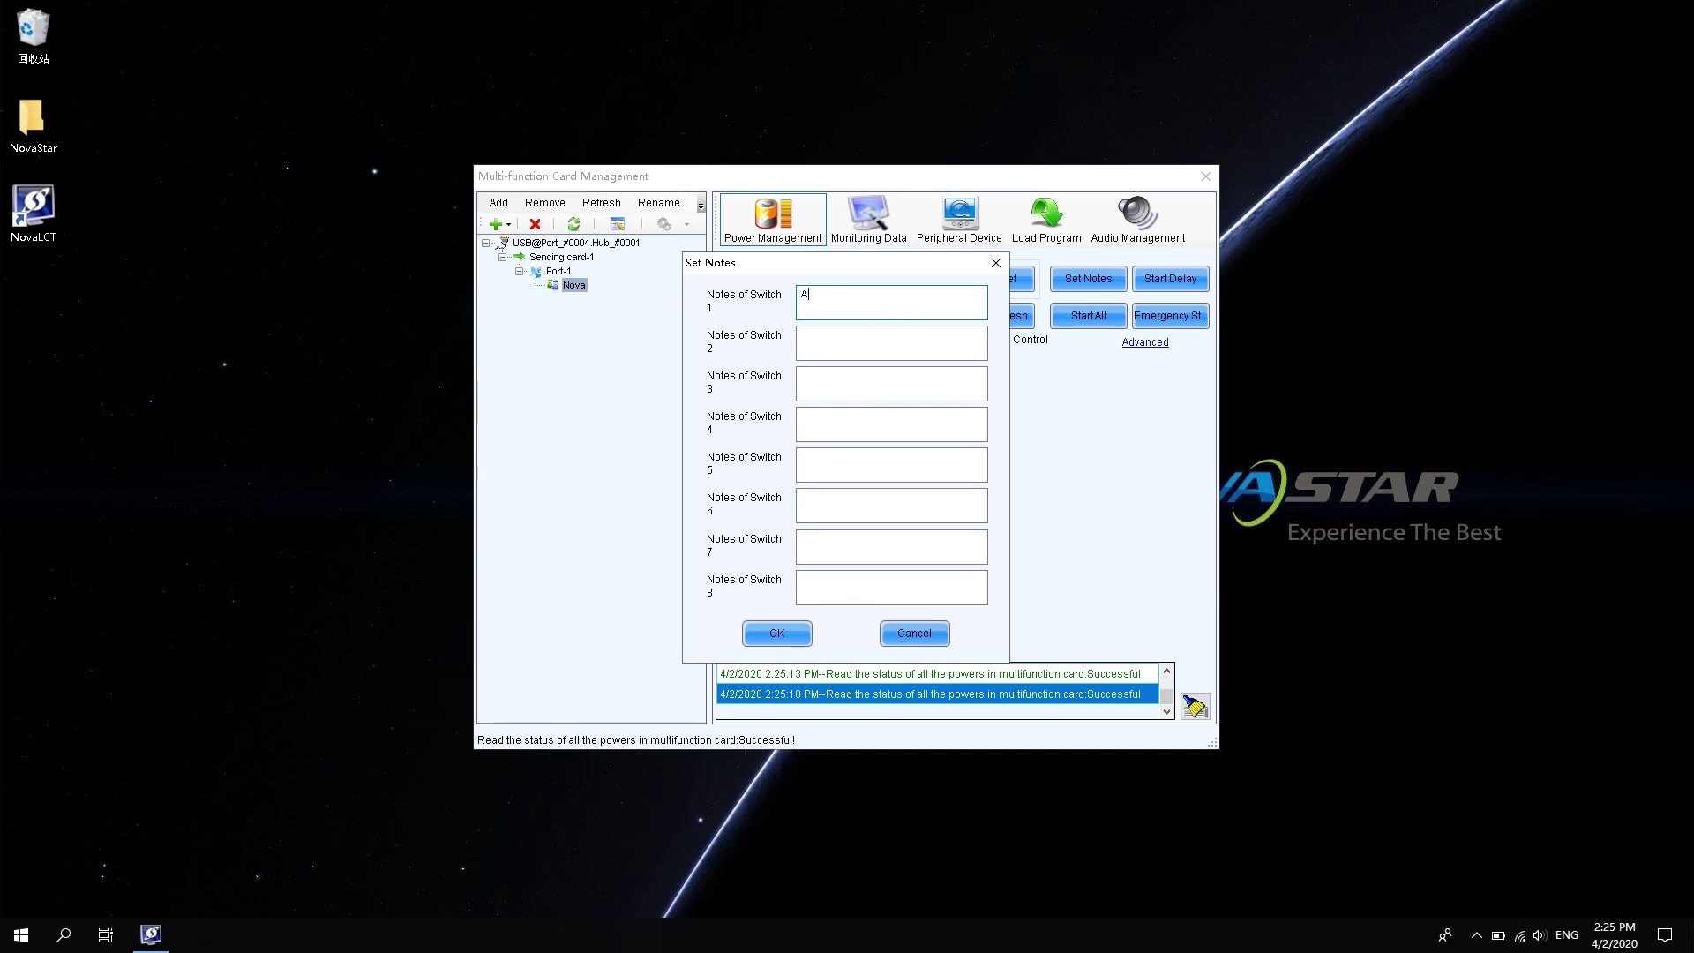
{"action": "left_click", "coordinate": [867, 337]}
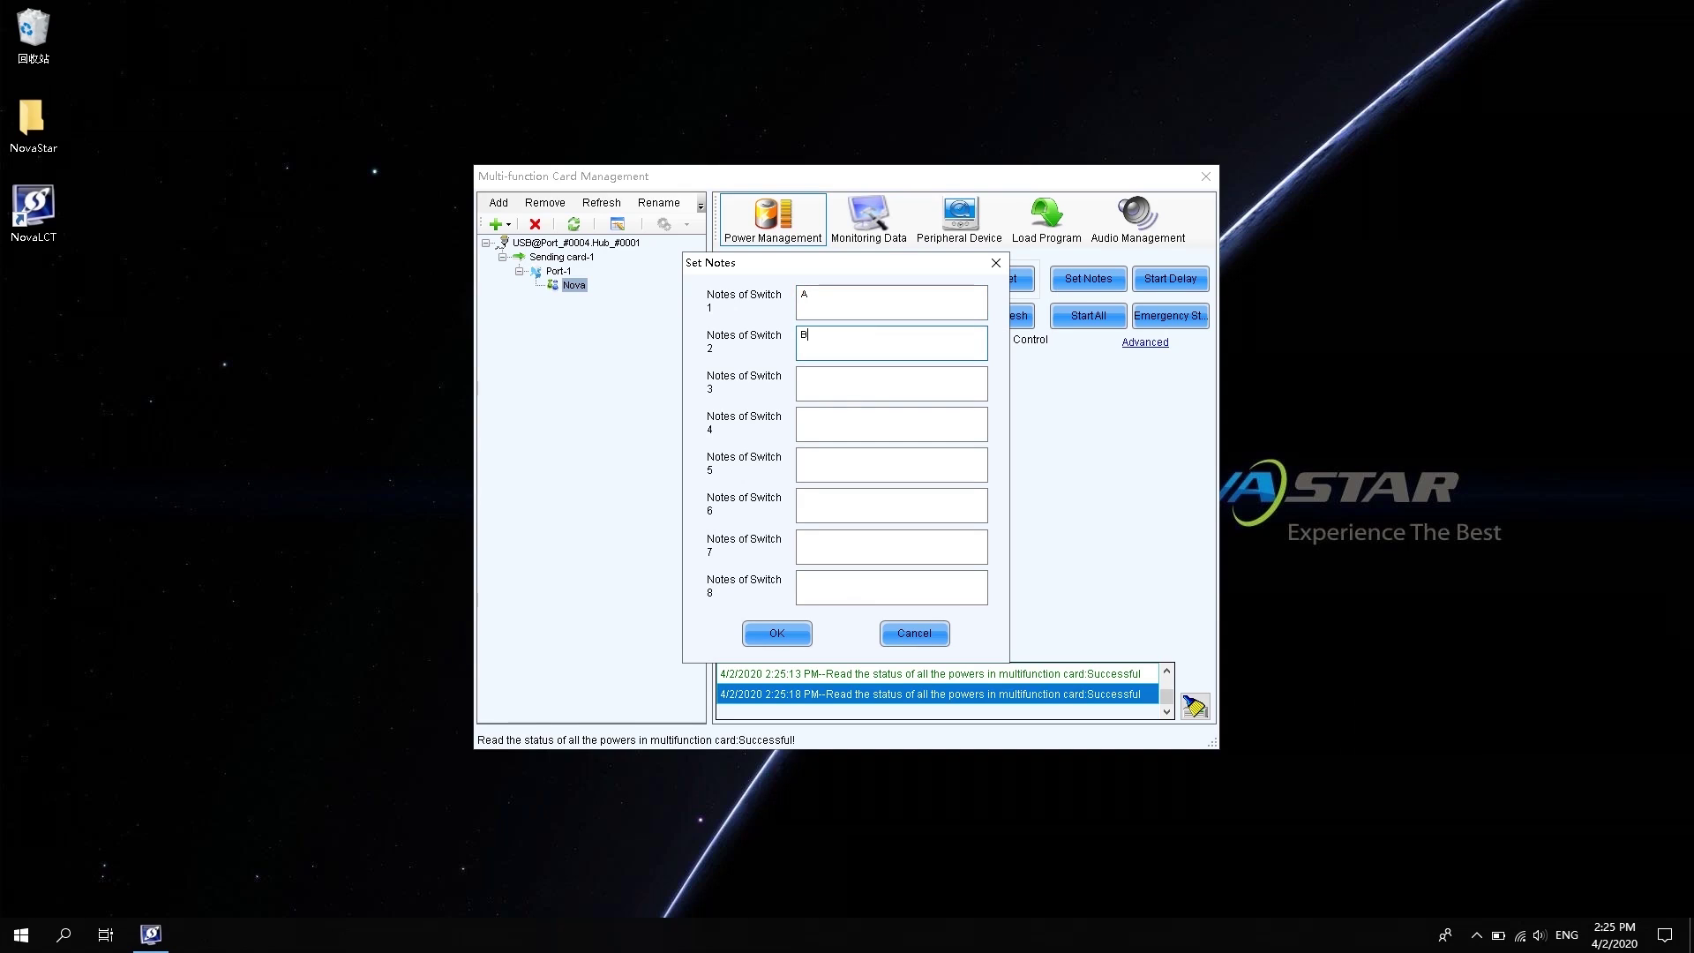
{"action": "left_click", "coordinate": [790, 635]}
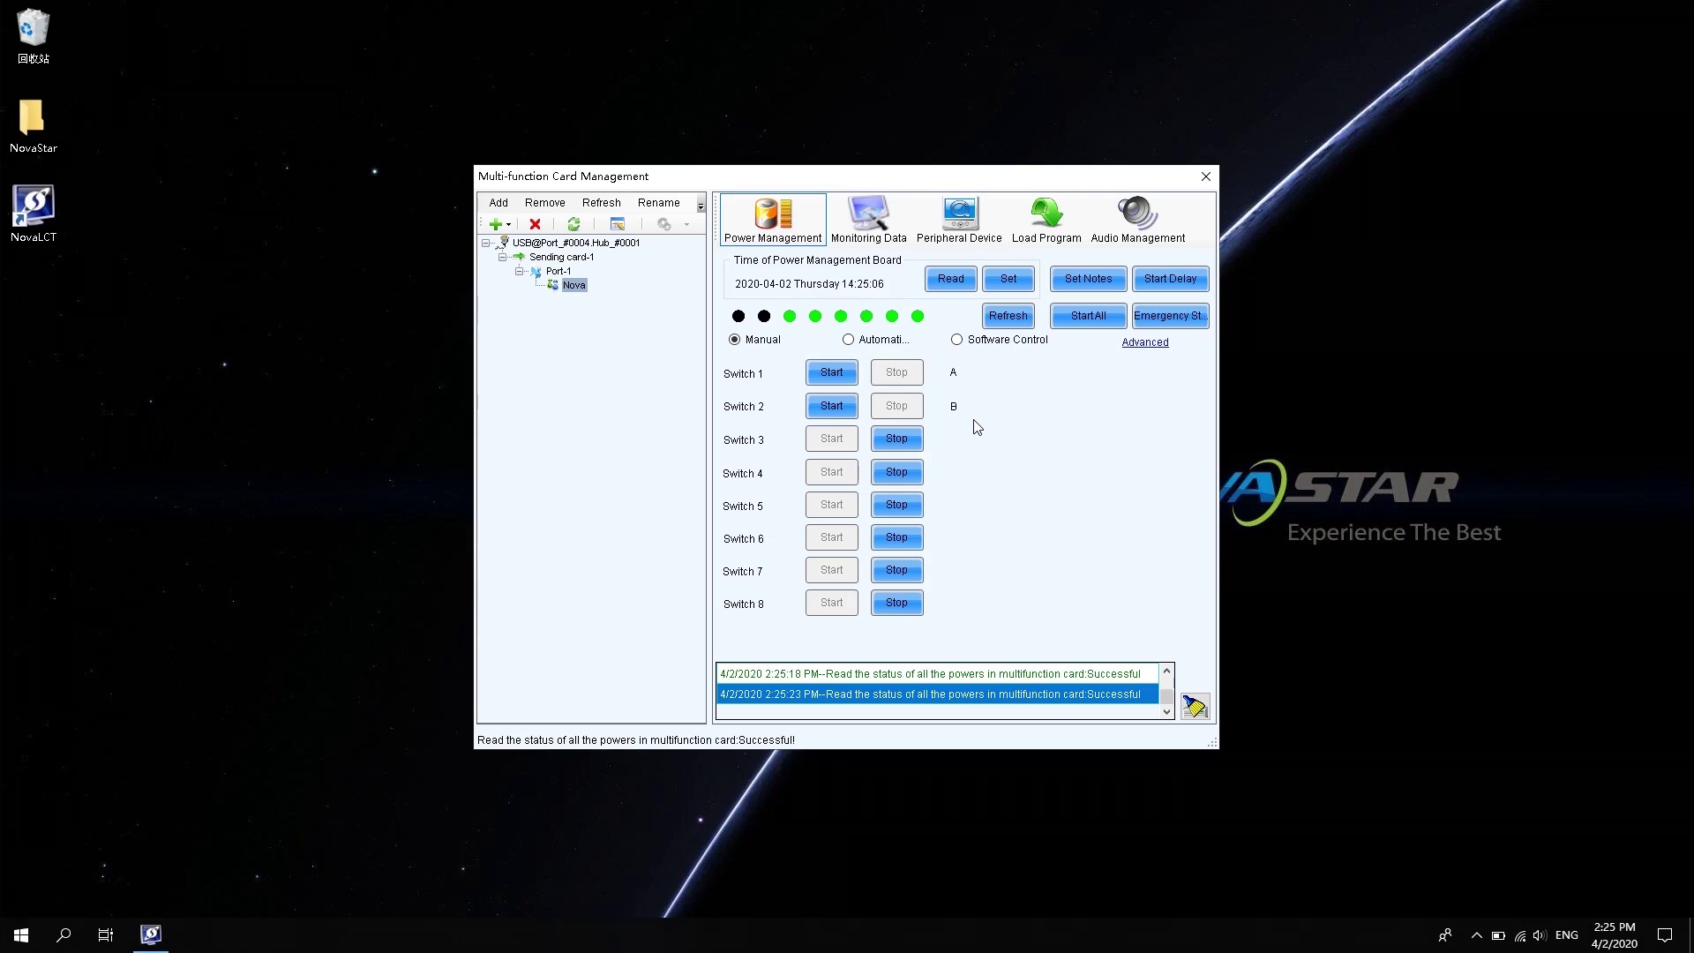
{"action": "left_click", "coordinate": [1164, 281]}
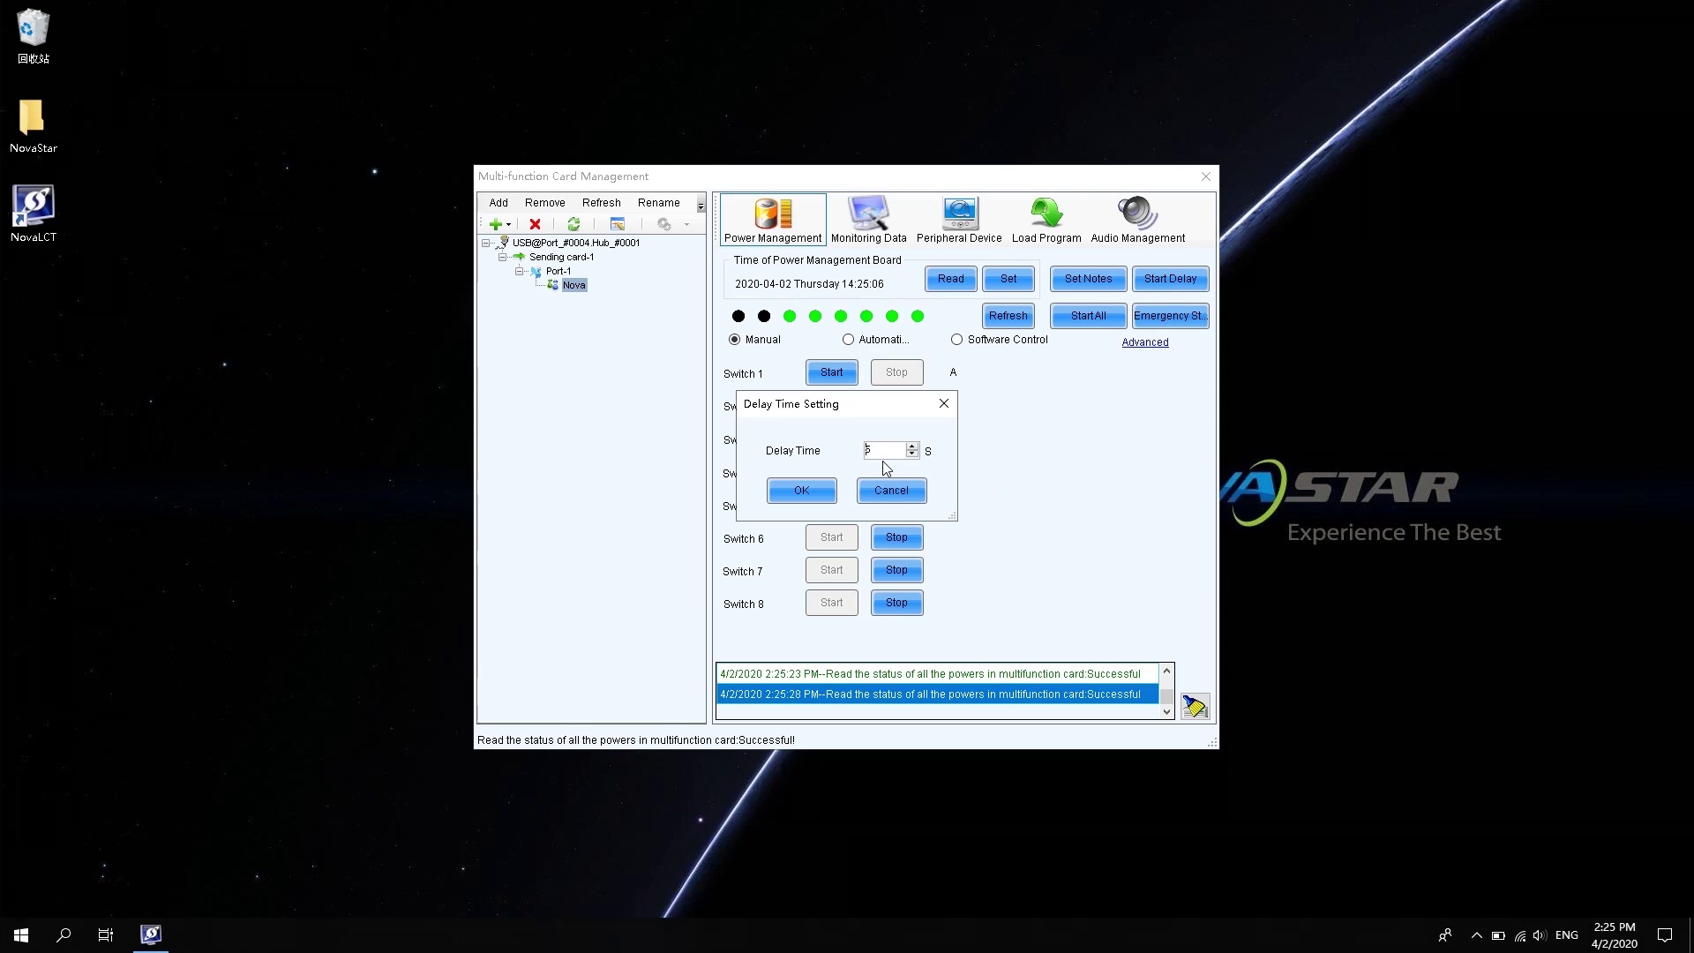
{"action": "left_click", "coordinate": [836, 489]}
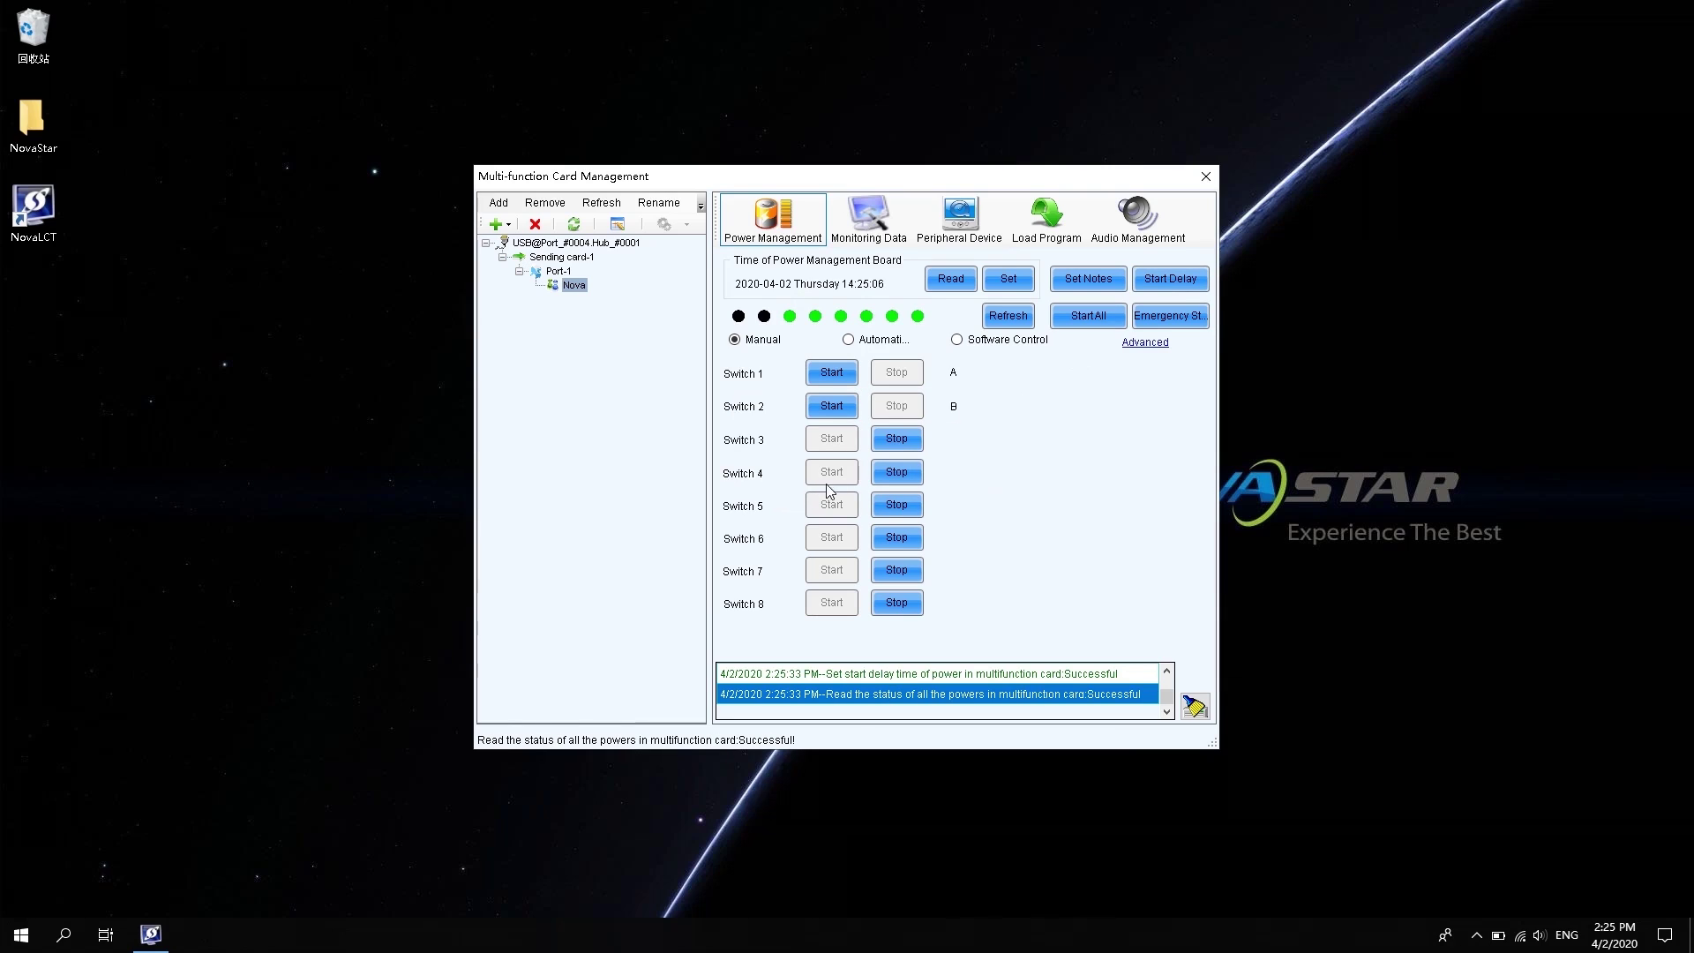
Emergency-stop all eight switches, start them all again, and refresh their status
{"action": "left_click", "coordinate": [1183, 319]}
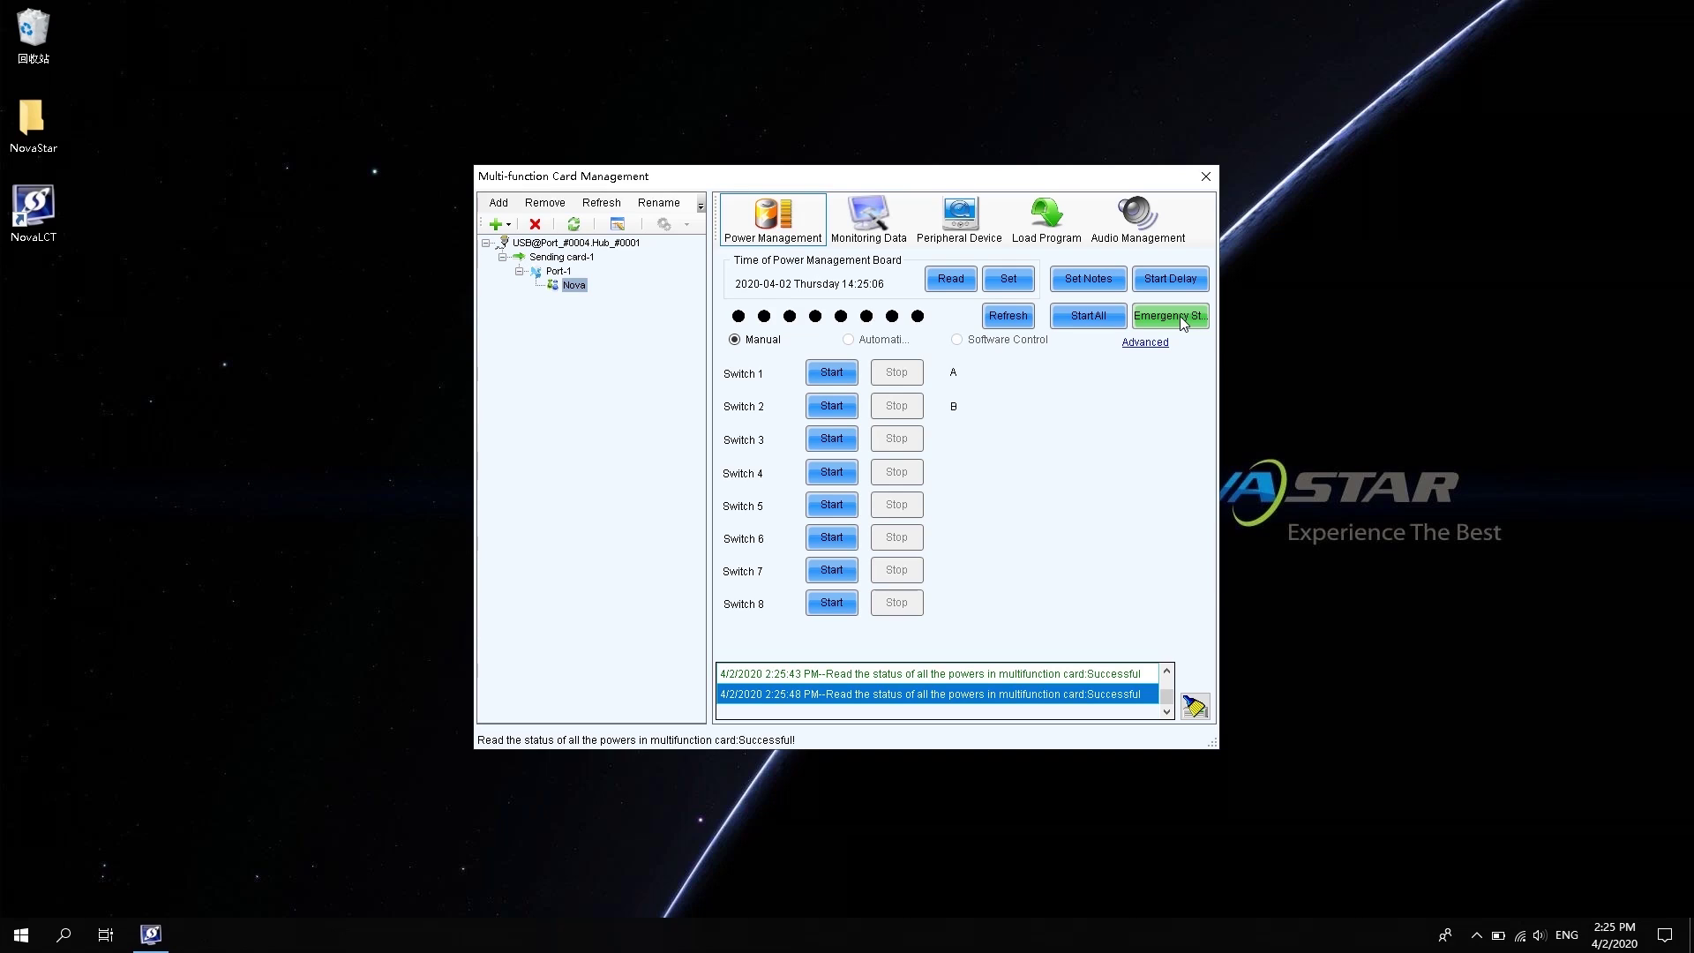
{"action": "left_click", "coordinate": [1093, 318]}
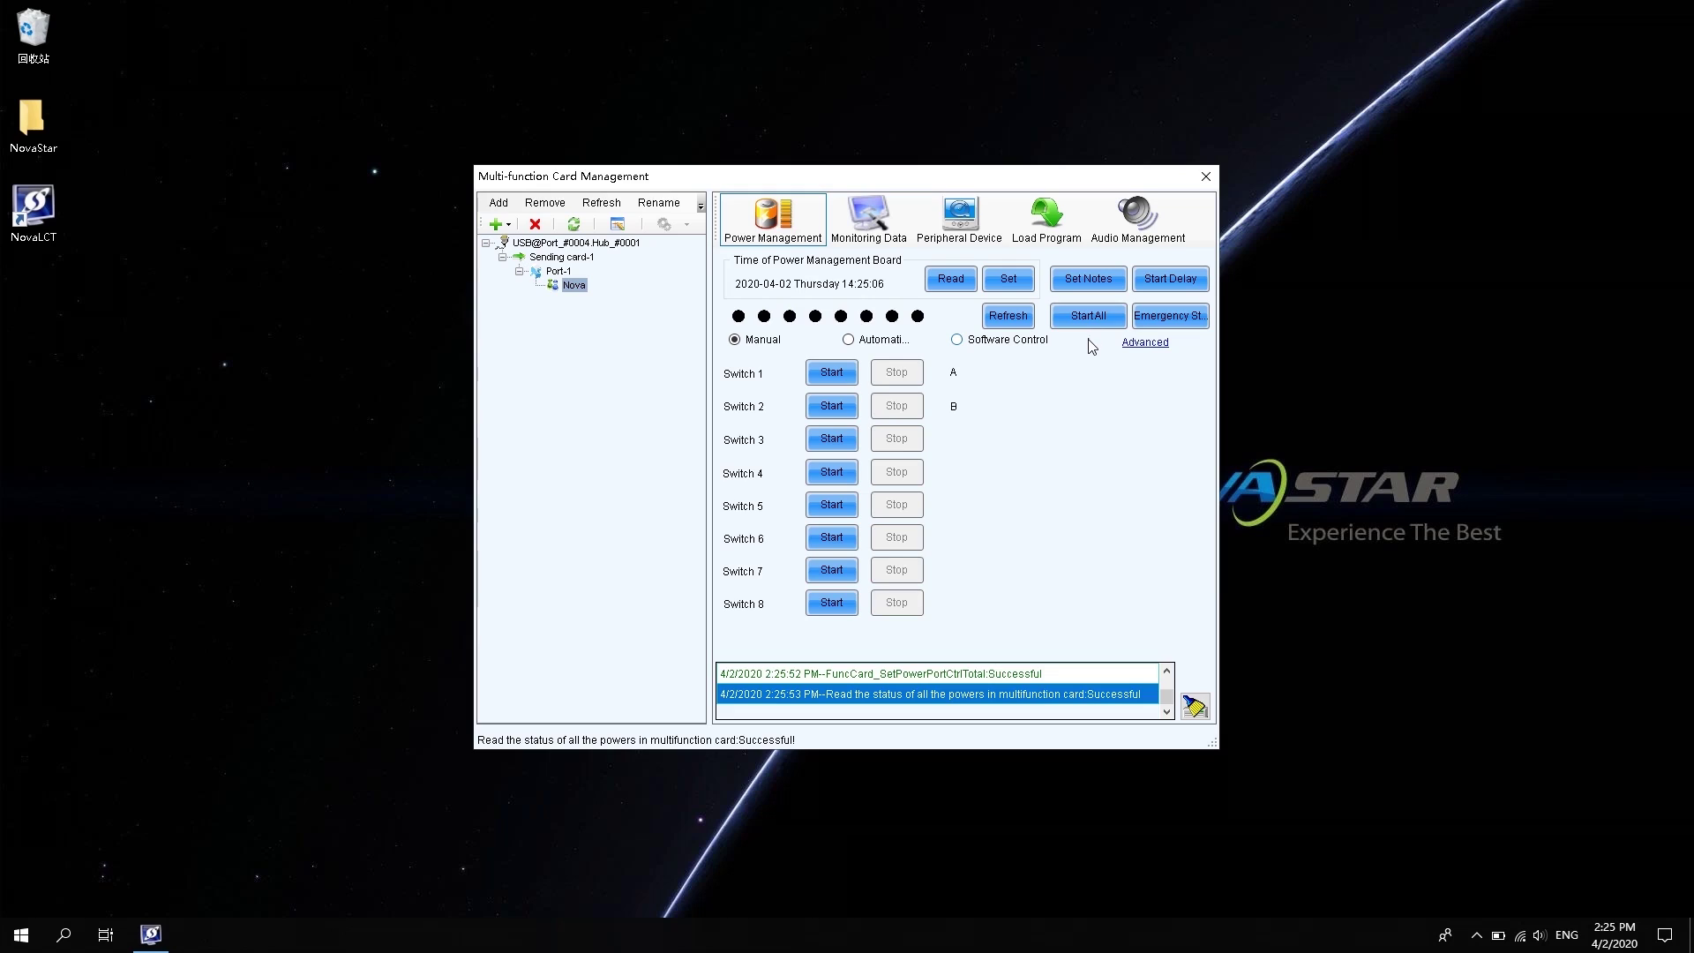
{"action": "left_click", "coordinate": [1009, 316]}
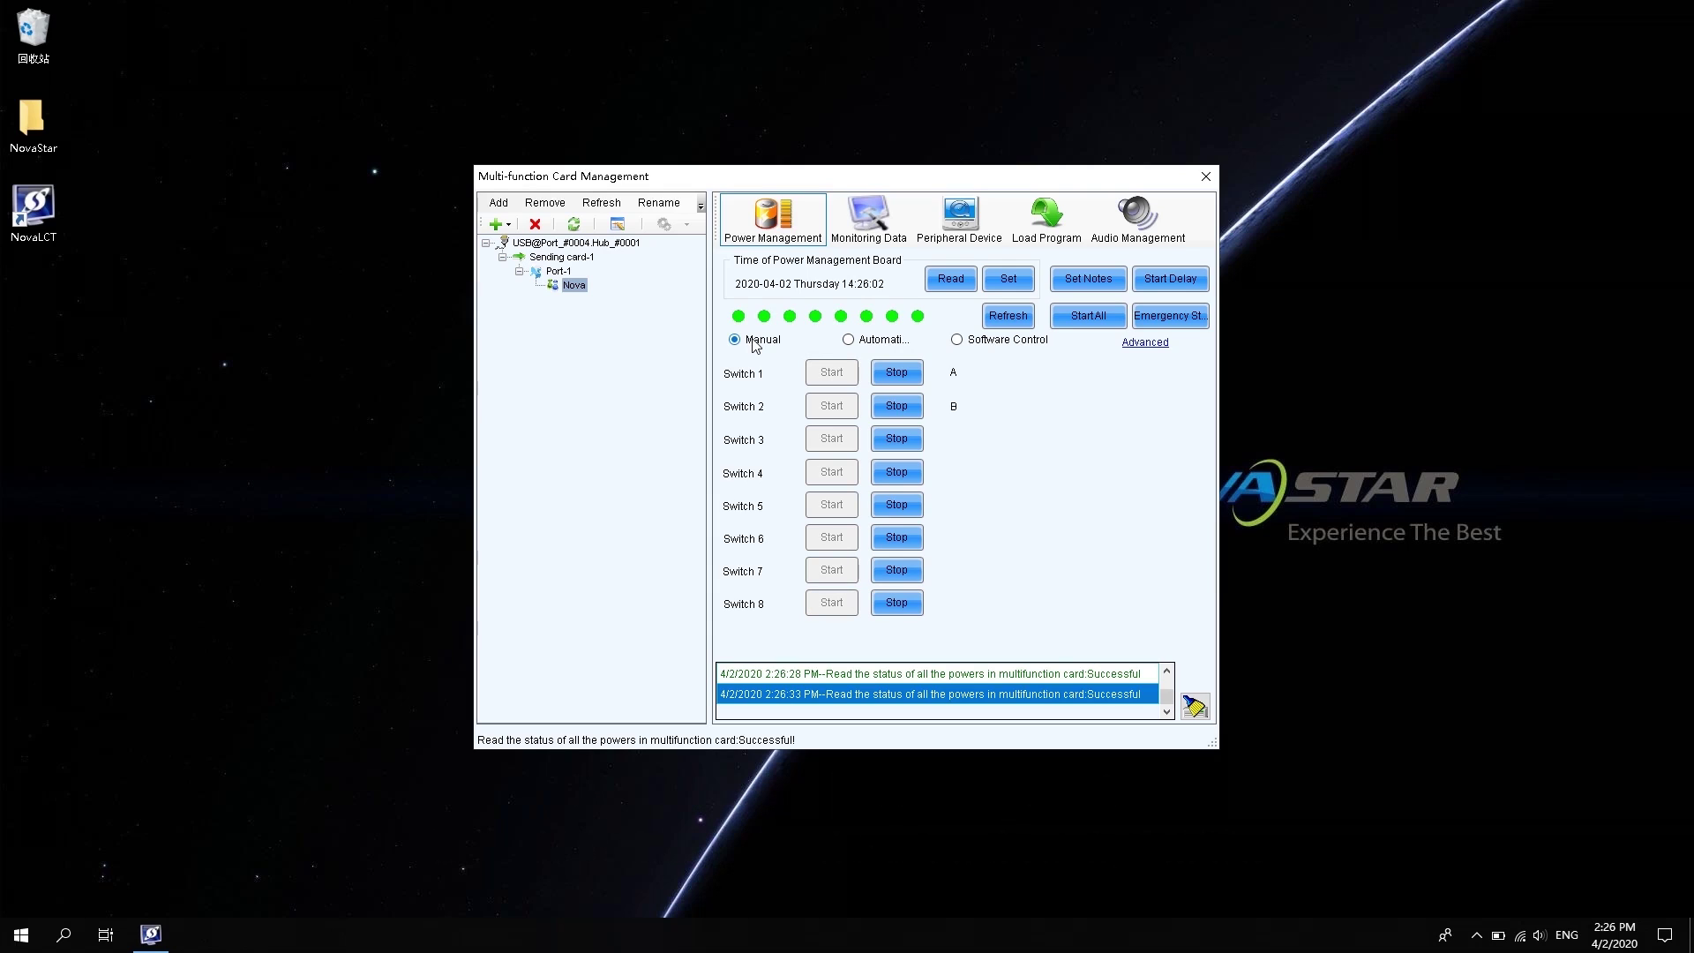
Manually stop Switches 2, 3 and 4, then switch to automatic schedule control
{"action": "left_click", "coordinate": [893, 406]}
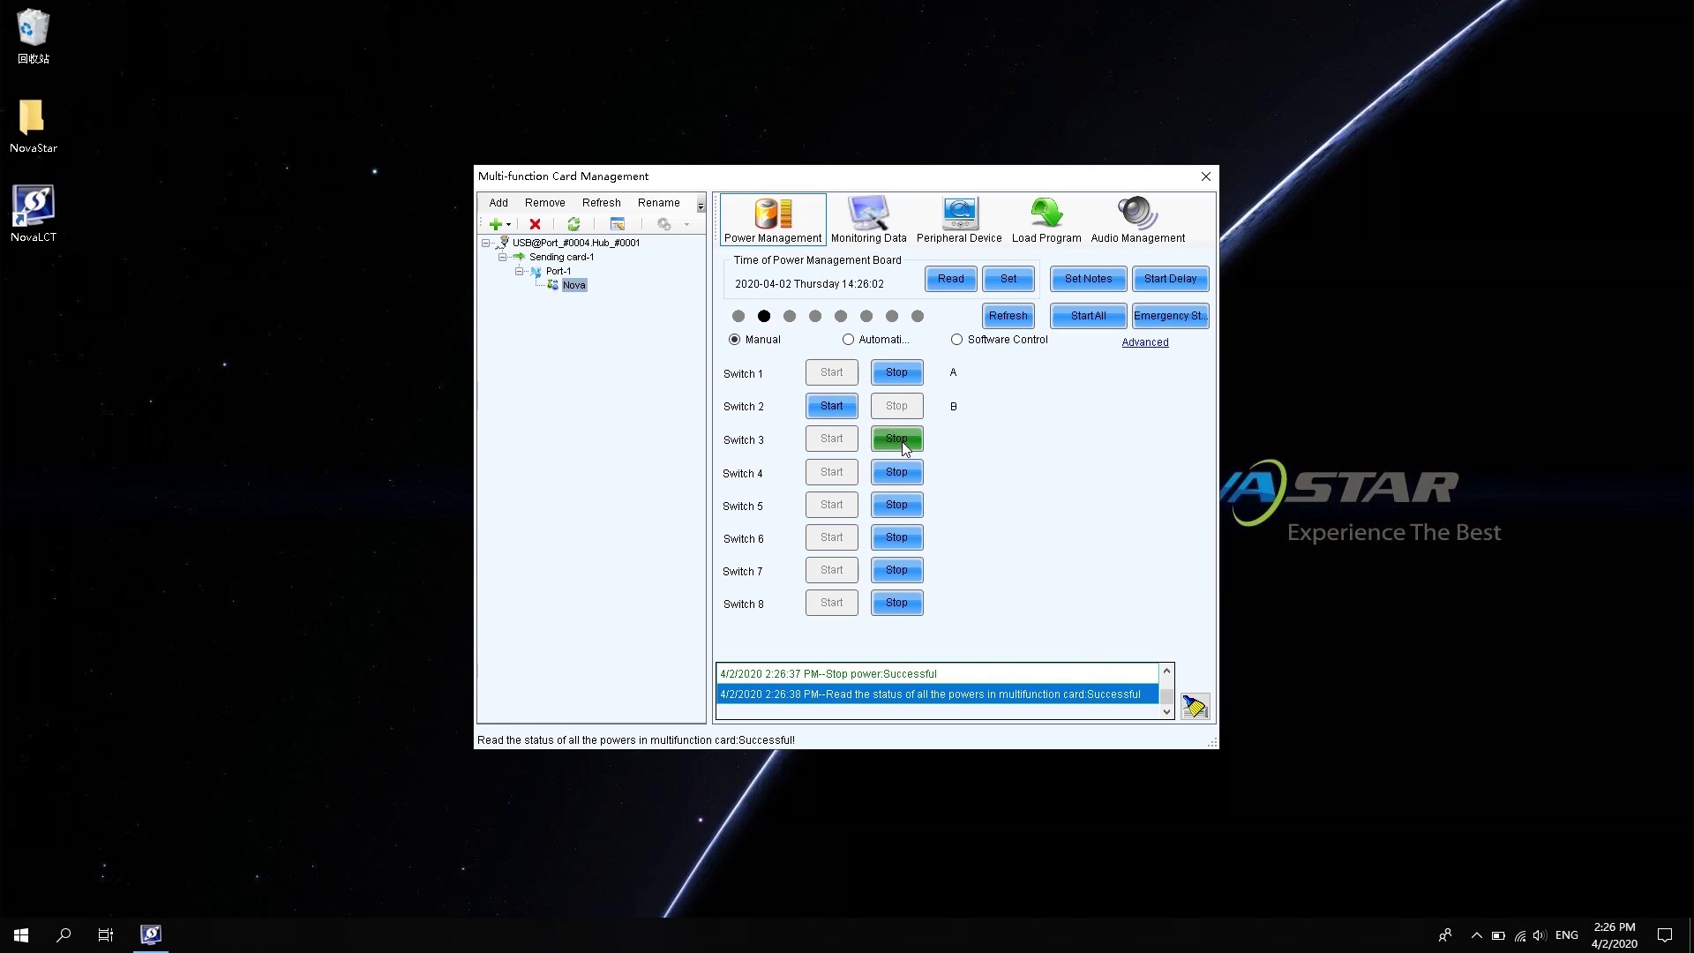
{"action": "left_click", "coordinate": [902, 441]}
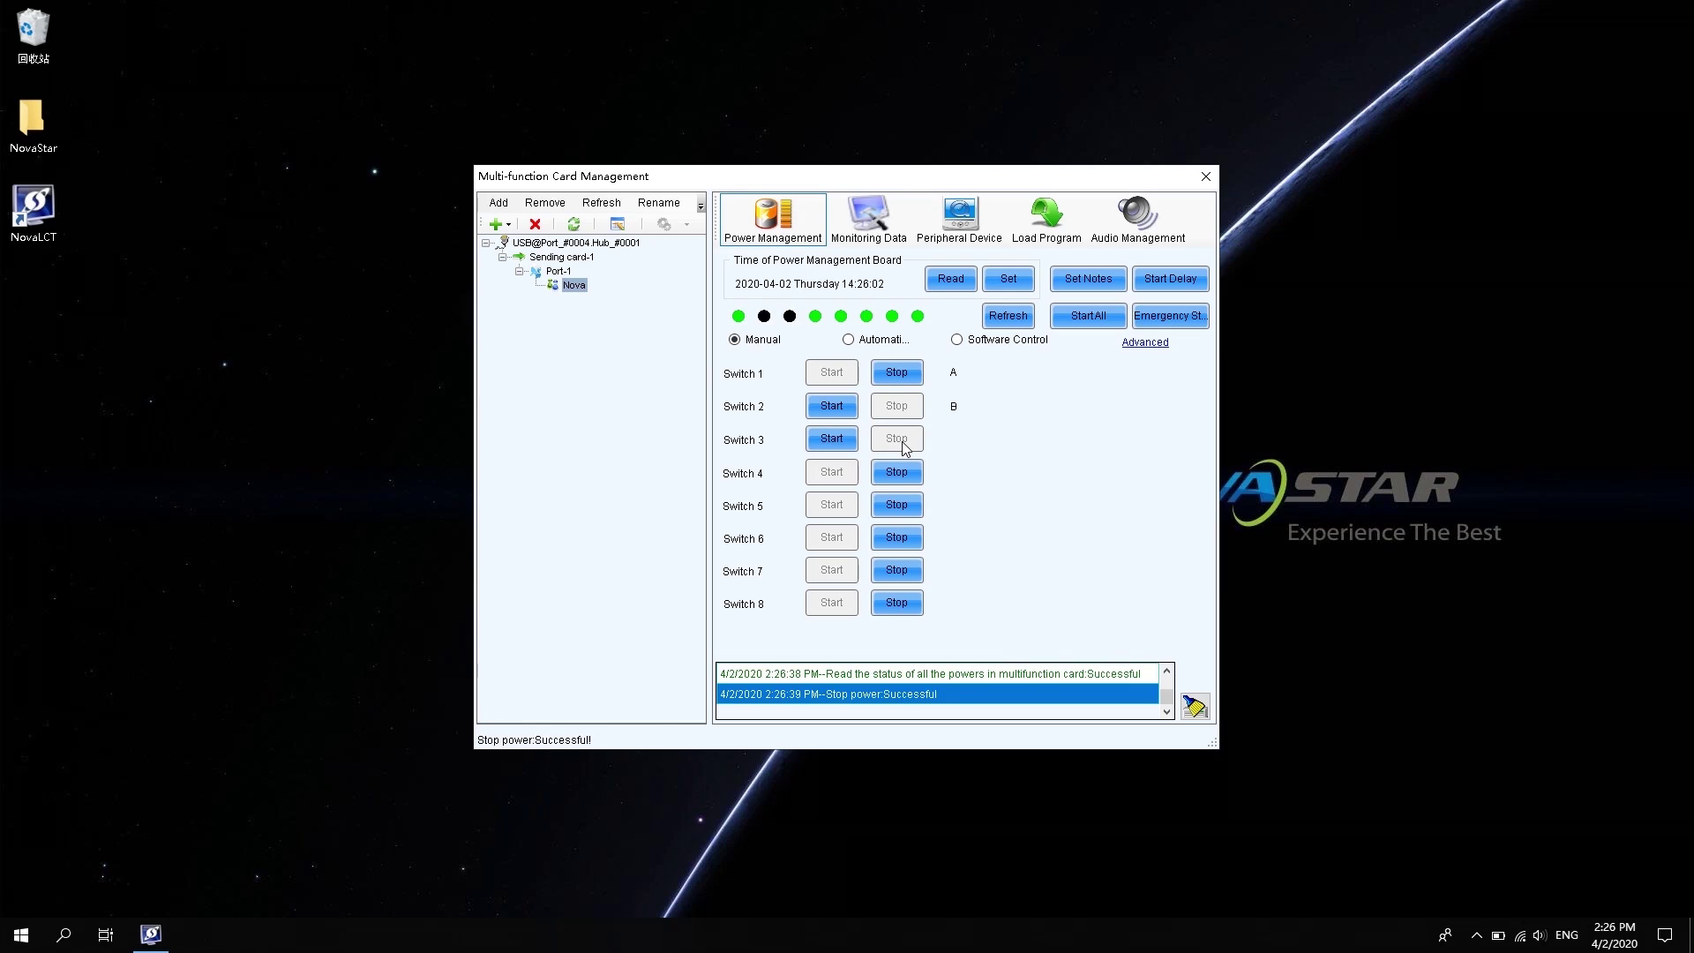
{"action": "left_click", "coordinate": [900, 472]}
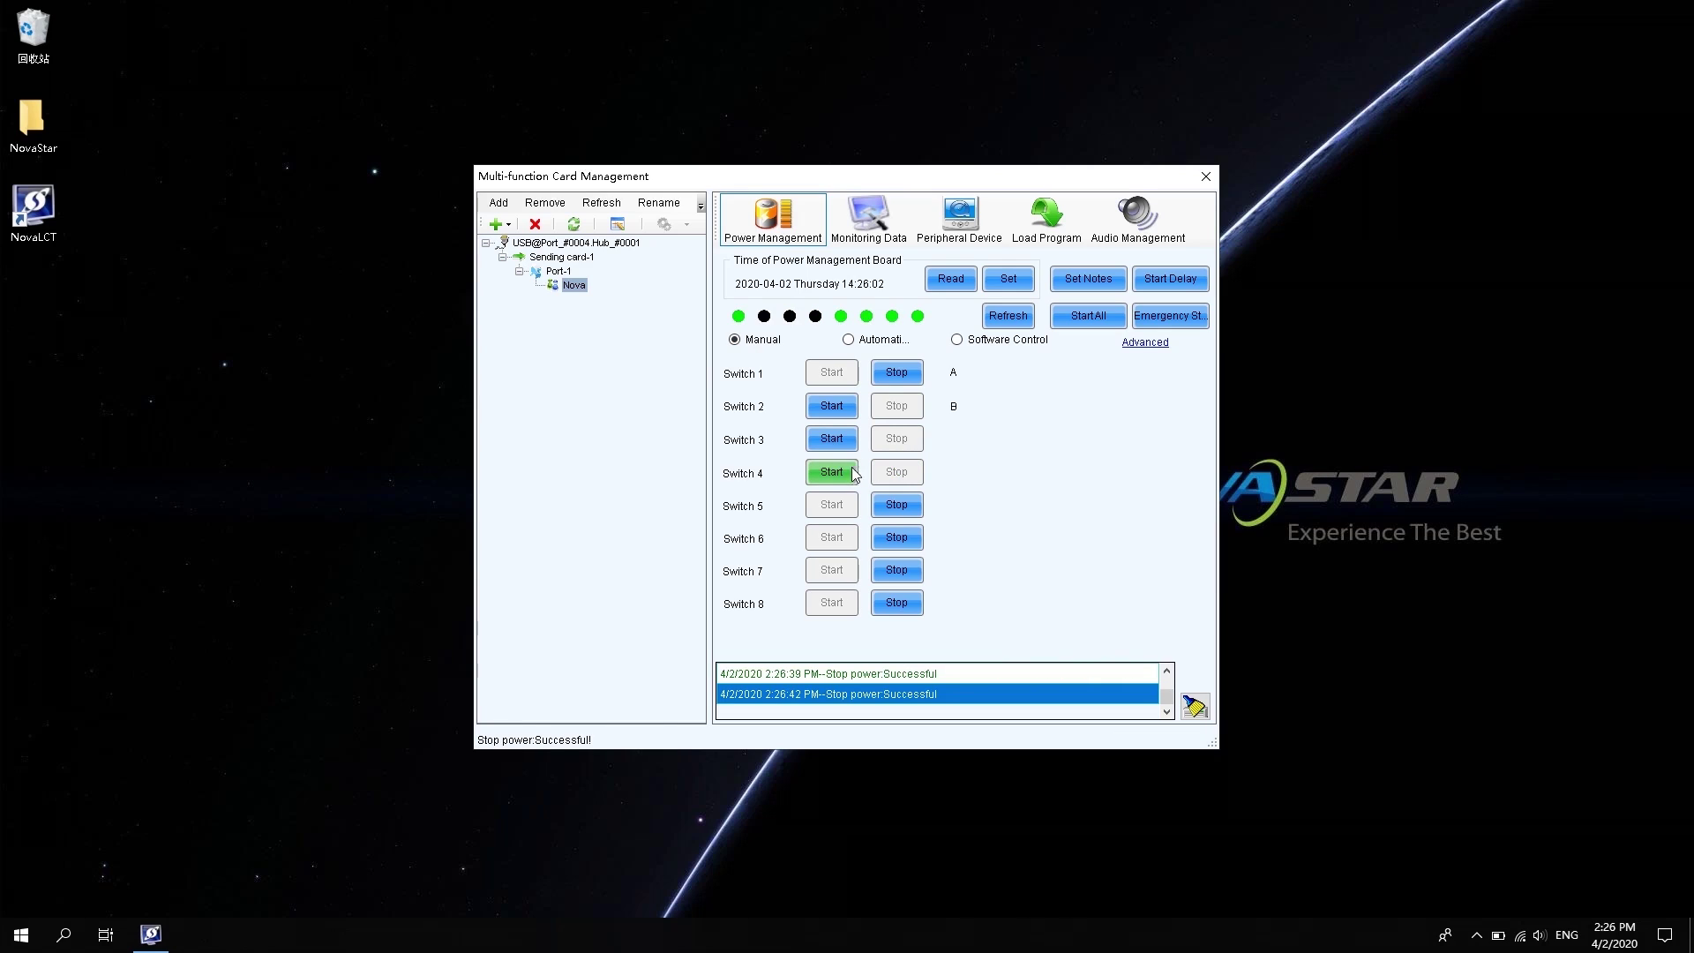
{"action": "left_click", "coordinate": [831, 473]}
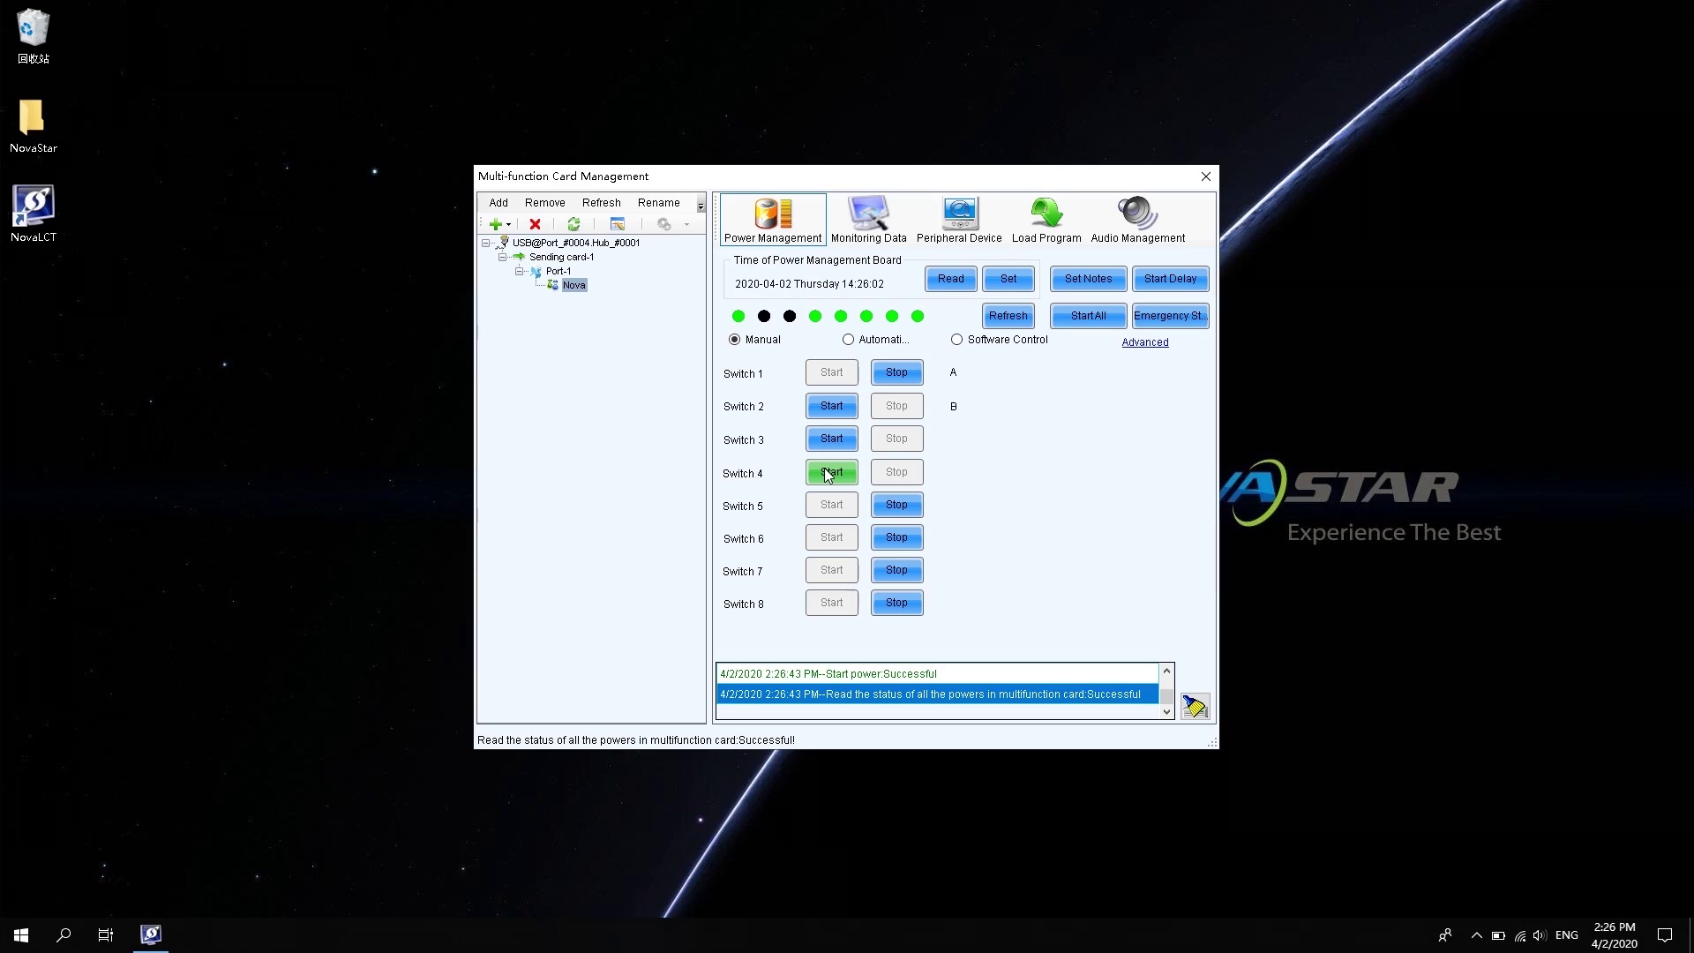
{"action": "left_click", "coordinate": [874, 342]}
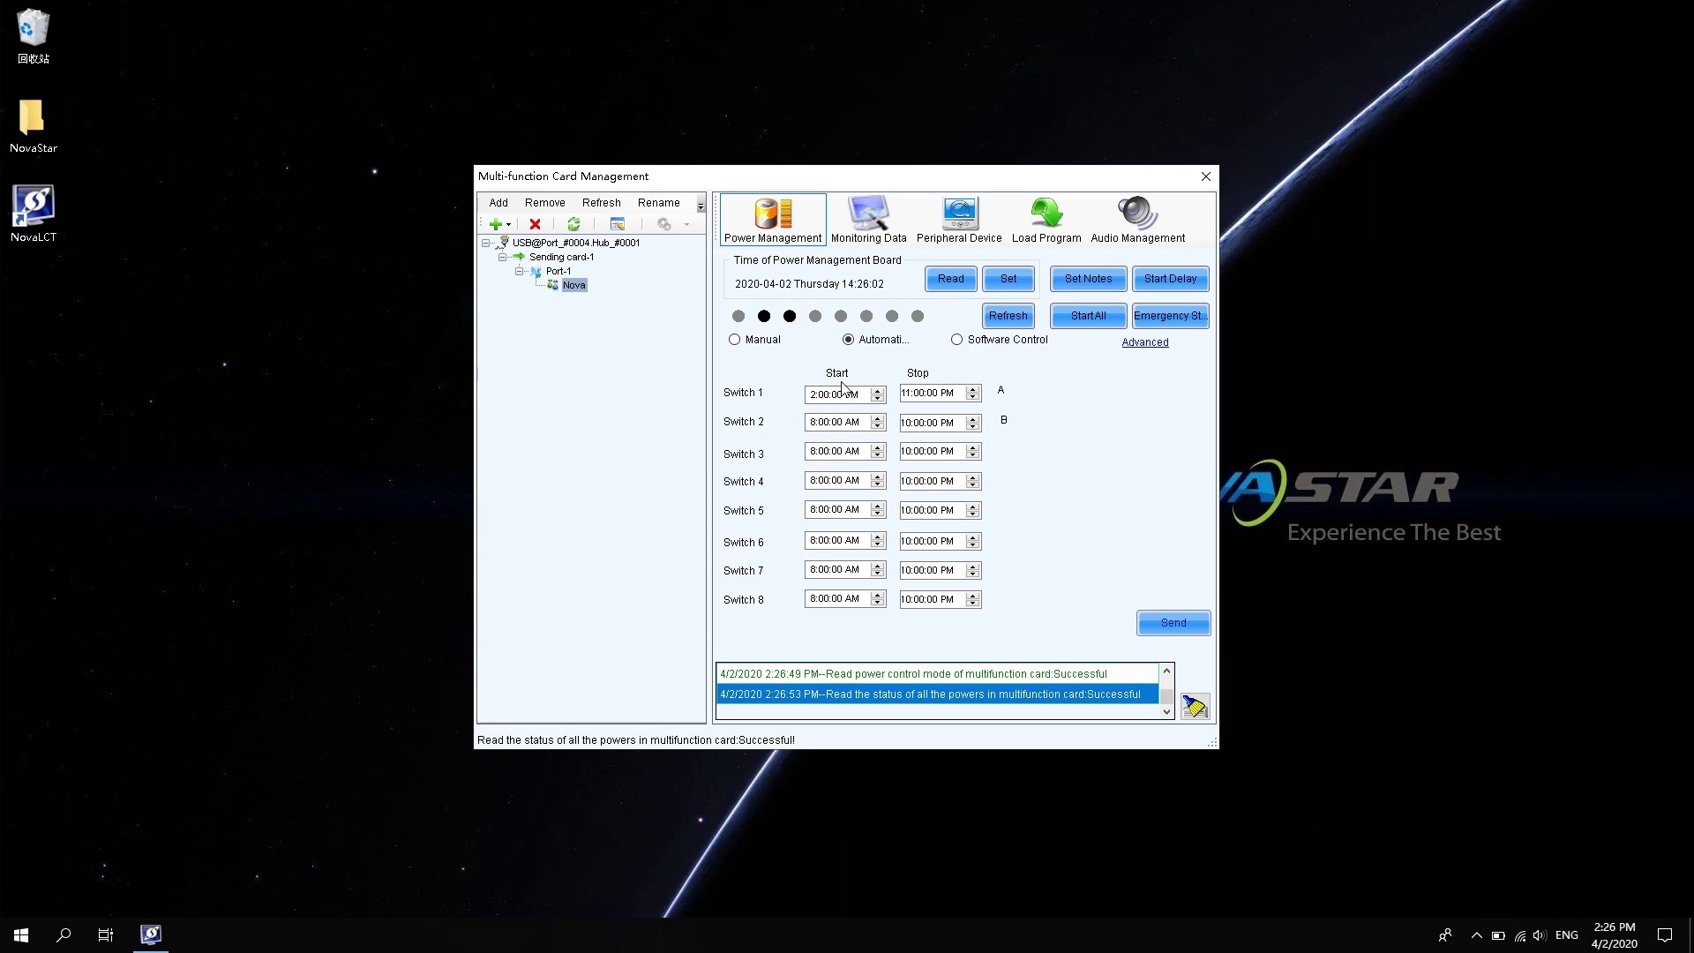
Set Switch 1's schedule to 2:00 PM–11:00 PM, send it, then choose software control
{"action": "left_click", "coordinate": [844, 394]}
{"action": "key", "text": "Up"}
{"action": "key", "text": "Left"}
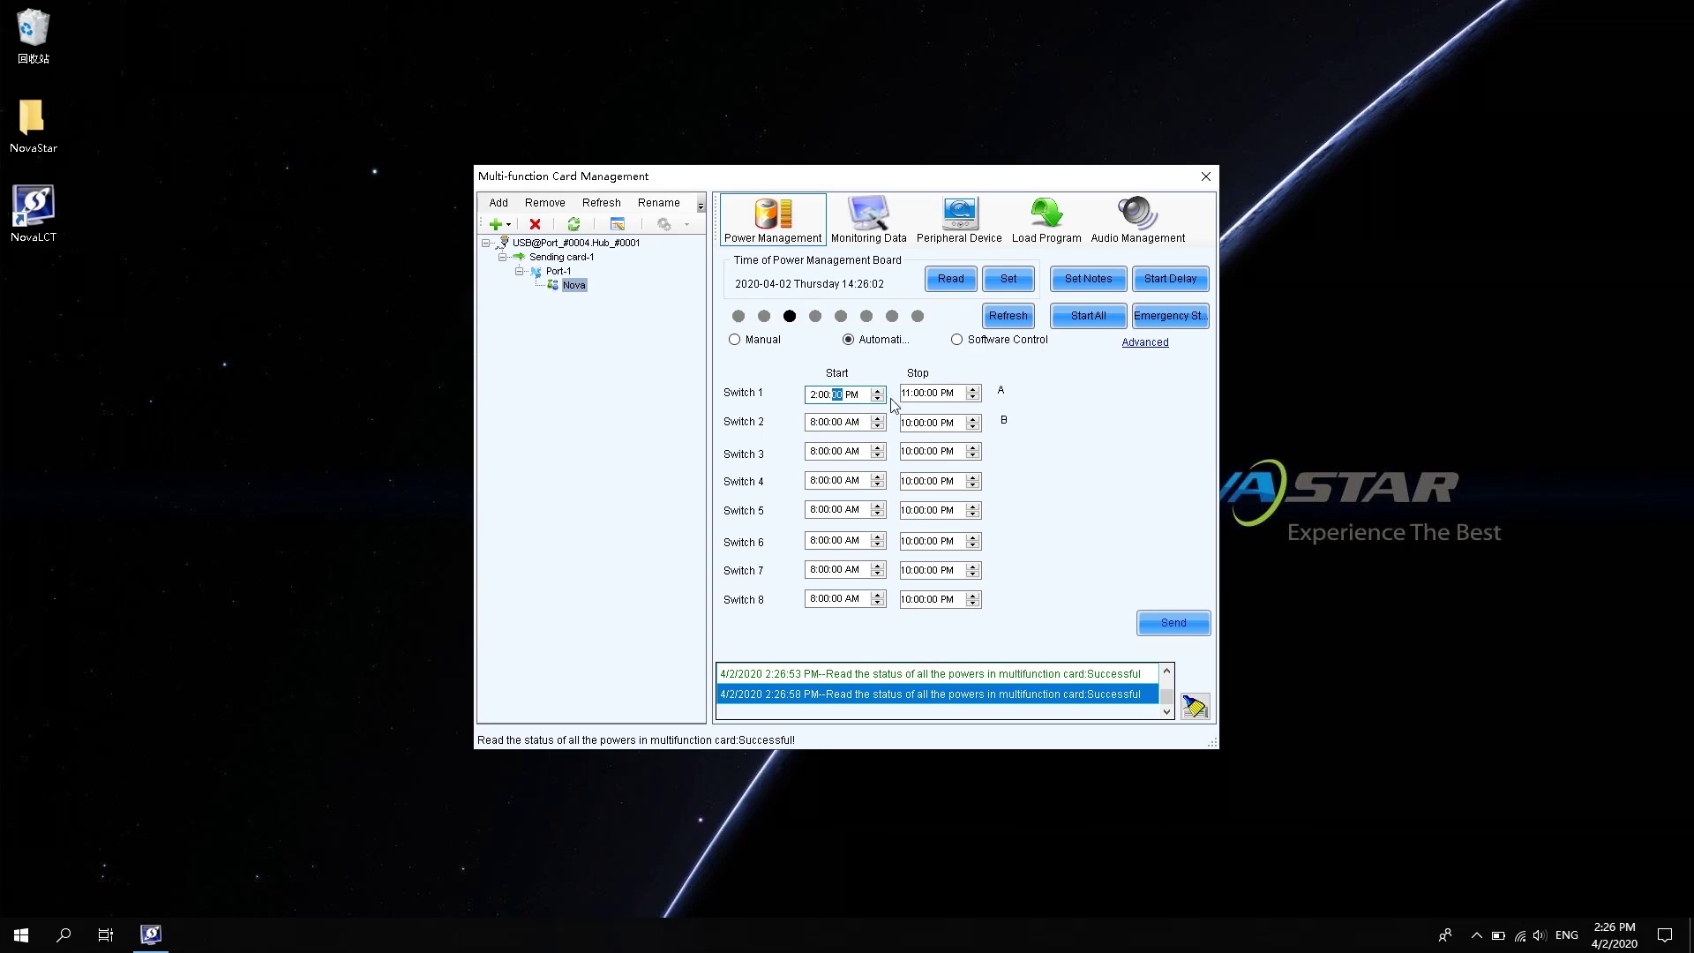
{"action": "left_click", "coordinate": [925, 394]}
{"action": "left_click", "coordinate": [907, 395]}
{"action": "left_click", "coordinate": [812, 397]}
{"action": "left_click", "coordinate": [1168, 628]}
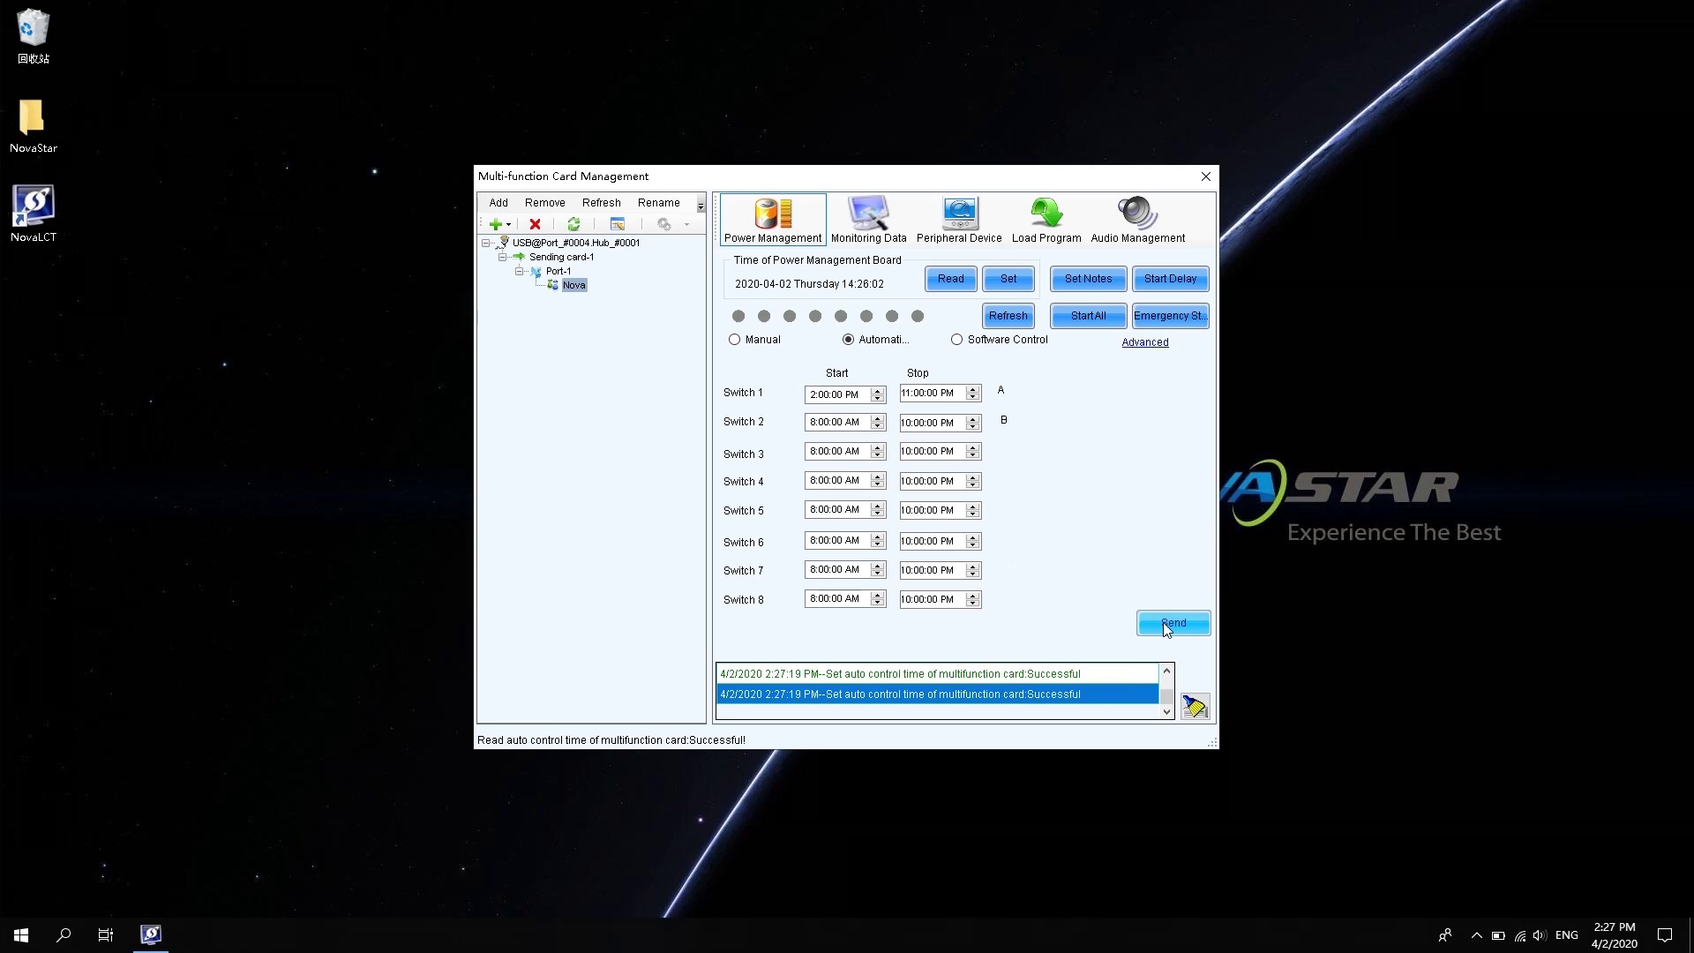
{"action": "left_click", "coordinate": [991, 342]}
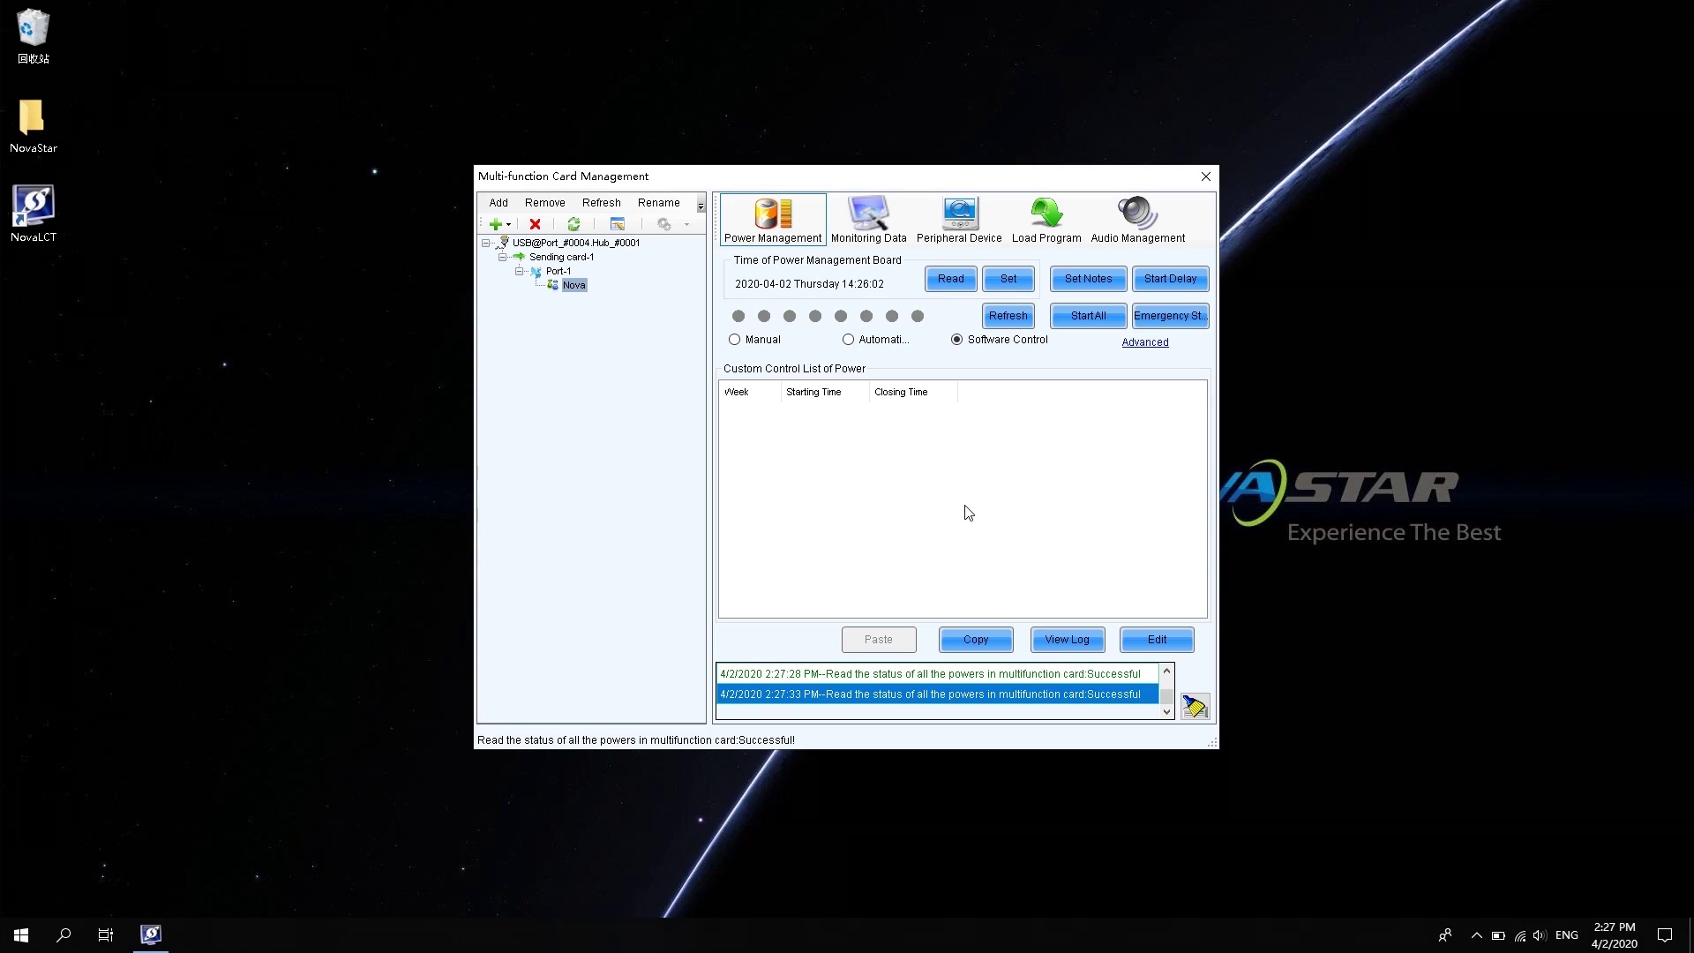
Add a Tuesday 2:27:38–2:30:38 PM custom power entry for switches A and B
{"action": "left_click", "coordinate": [1151, 642]}
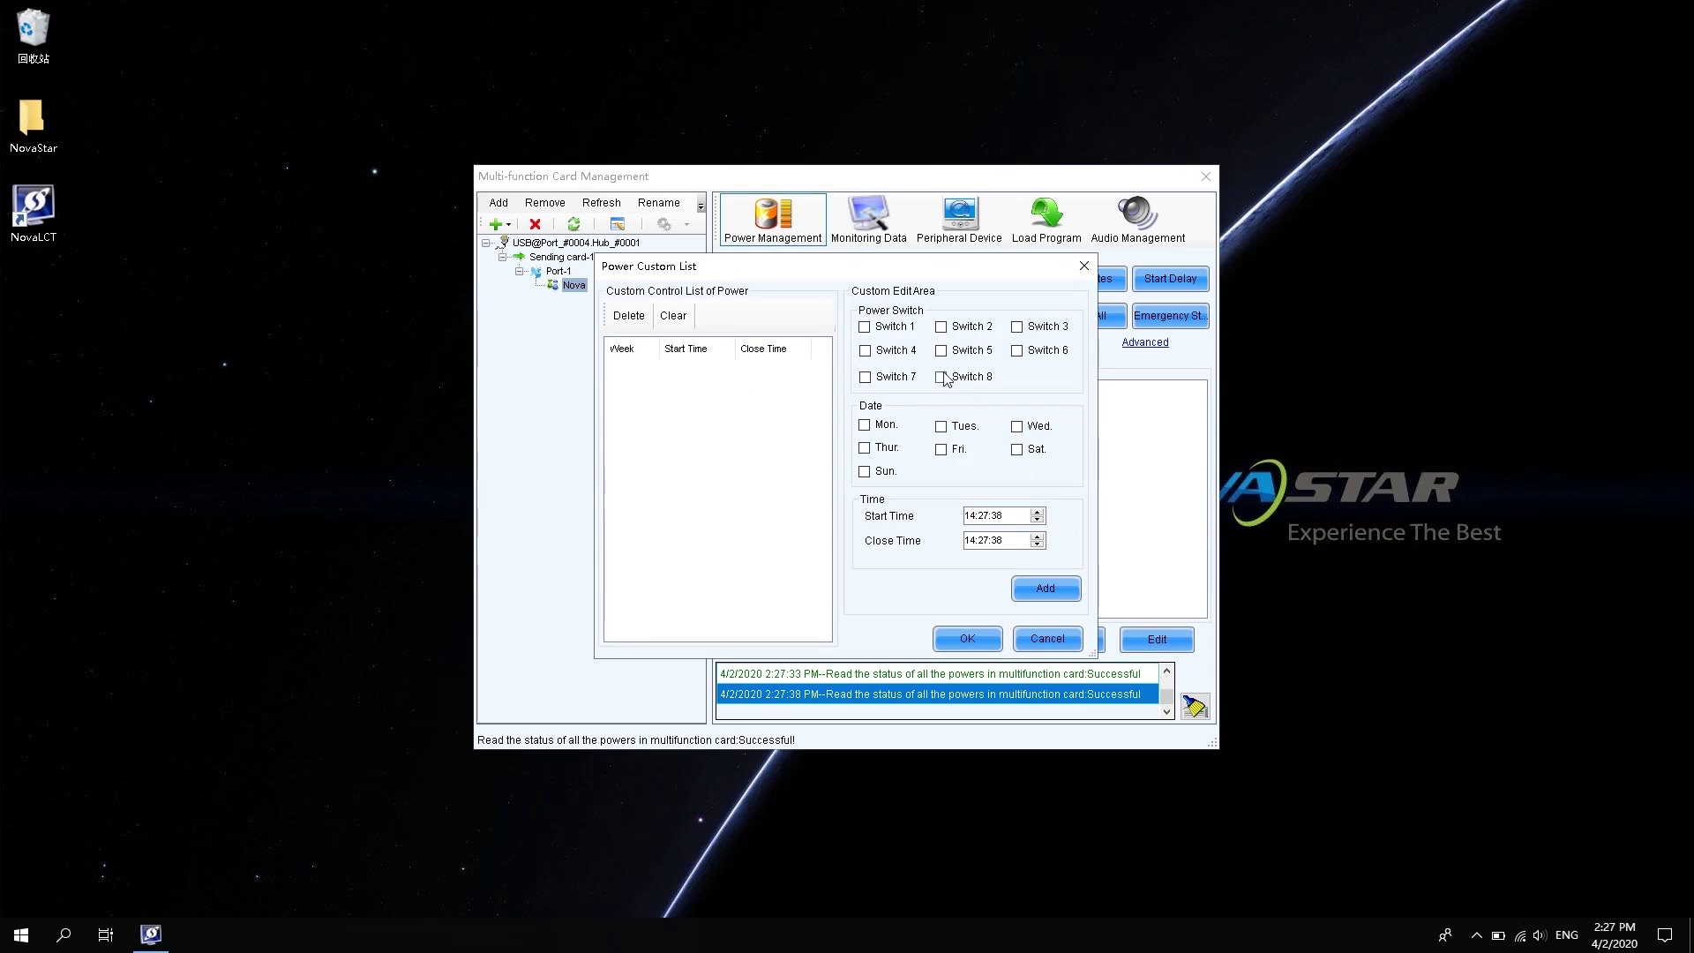
{"action": "left_click", "coordinate": [865, 327]}
{"action": "left_click", "coordinate": [942, 329]}
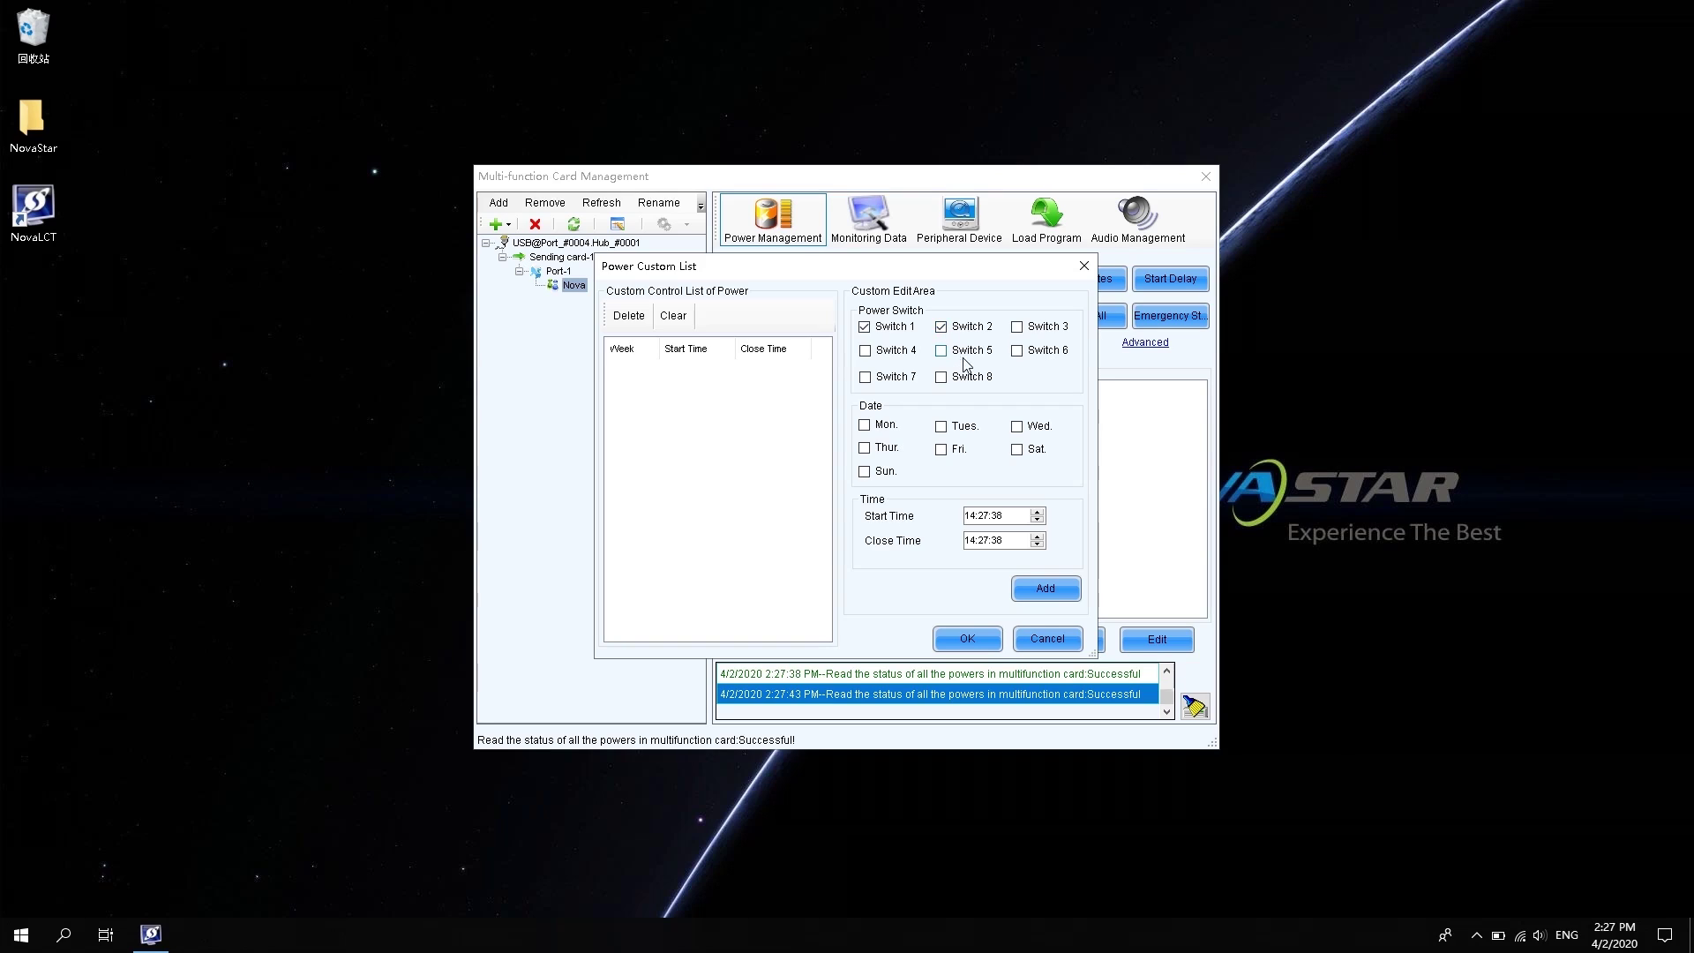
{"action": "left_click", "coordinate": [942, 428]}
{"action": "left_click", "coordinate": [982, 515]}
{"action": "left_click", "coordinate": [983, 542]}
{"action": "left_click", "coordinate": [1042, 588]}
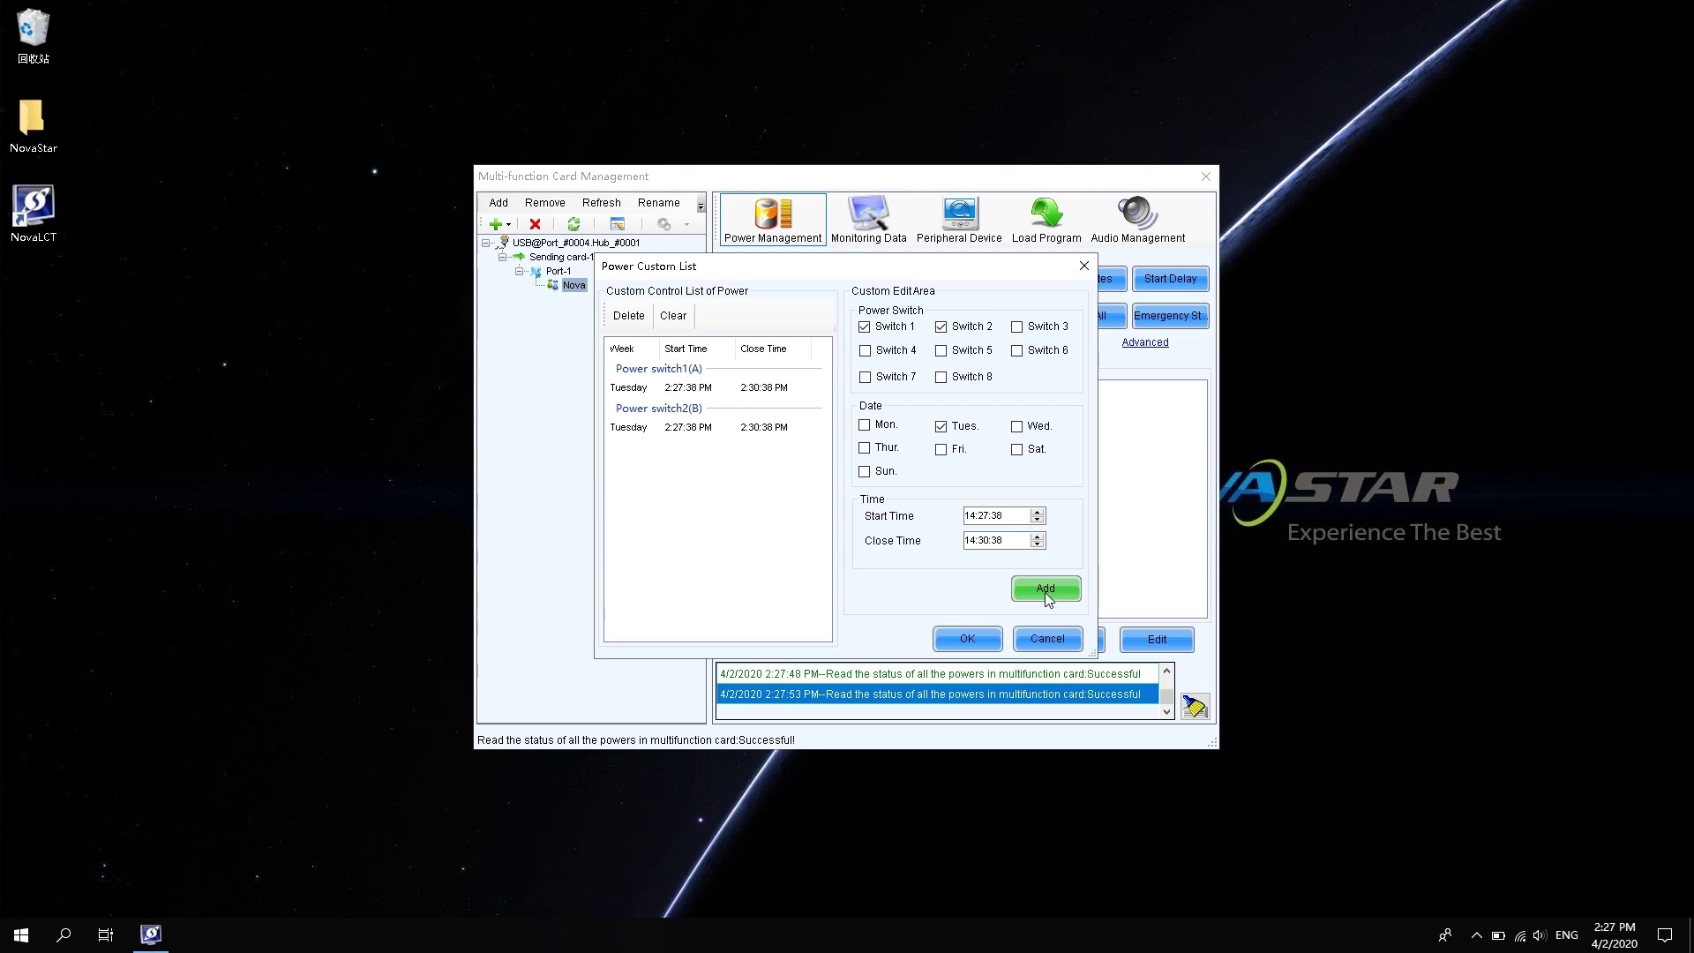
{"action": "left_click", "coordinate": [968, 639]}
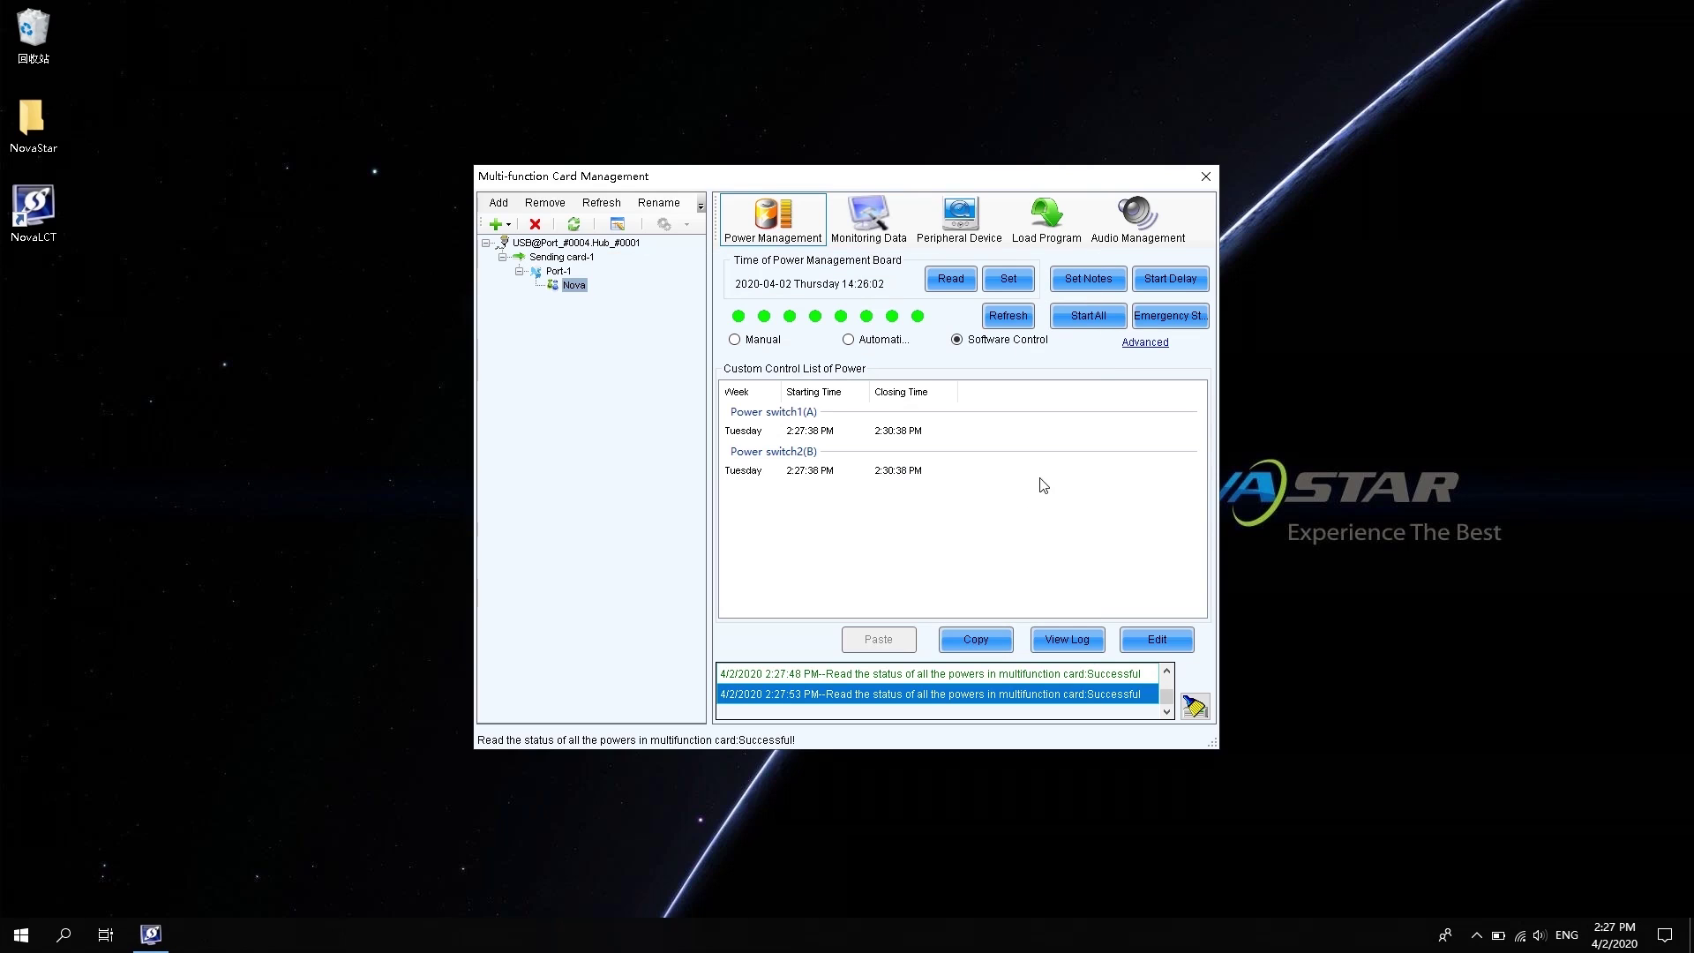
{"action": "left_click", "coordinate": [1066, 637]}
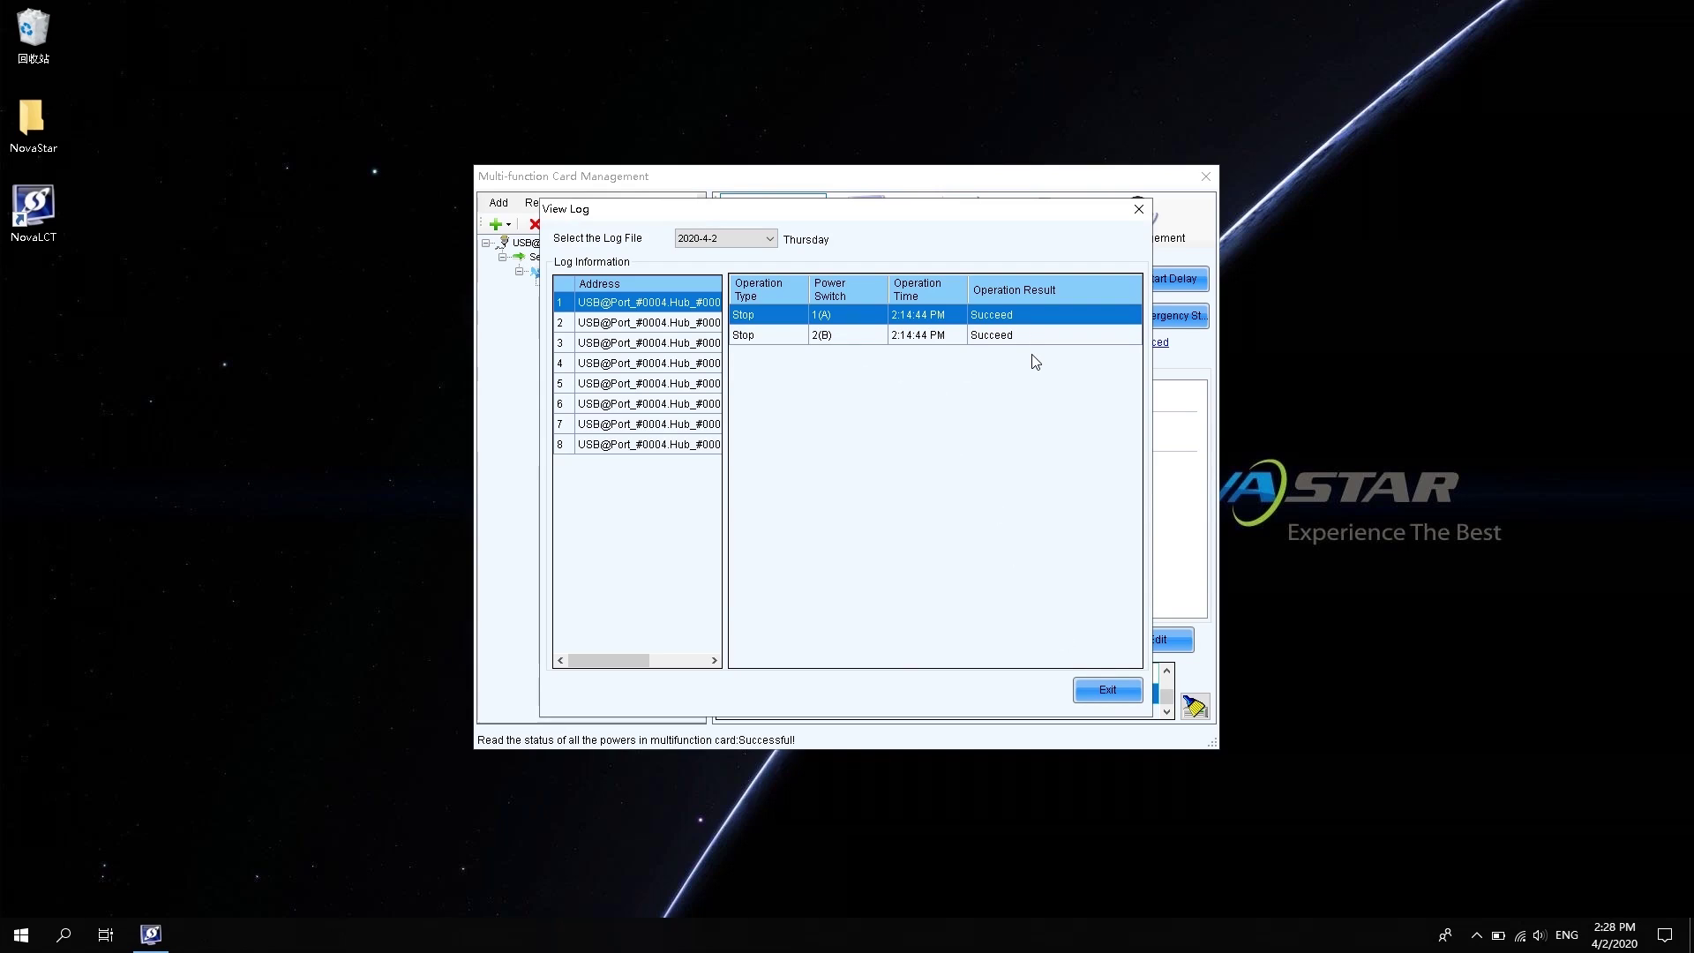
Close the power log and copy the custom power schedule, confirming the copy
{"action": "left_click", "coordinate": [1096, 692]}
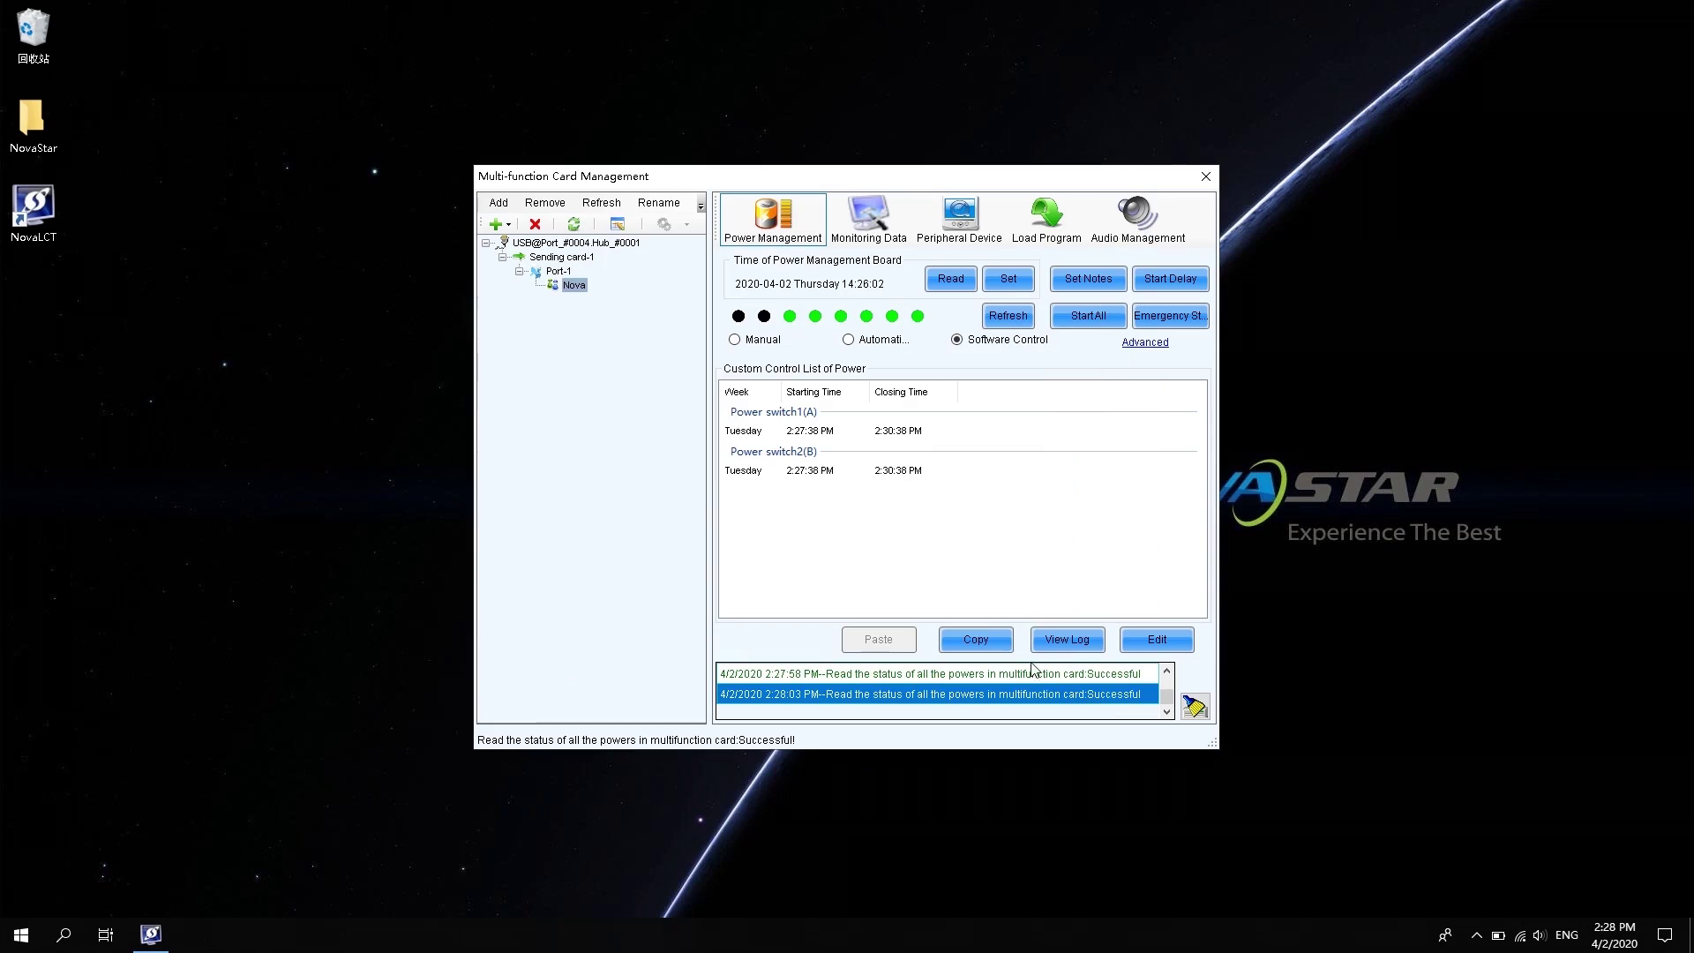
{"action": "left_click", "coordinate": [976, 639]}
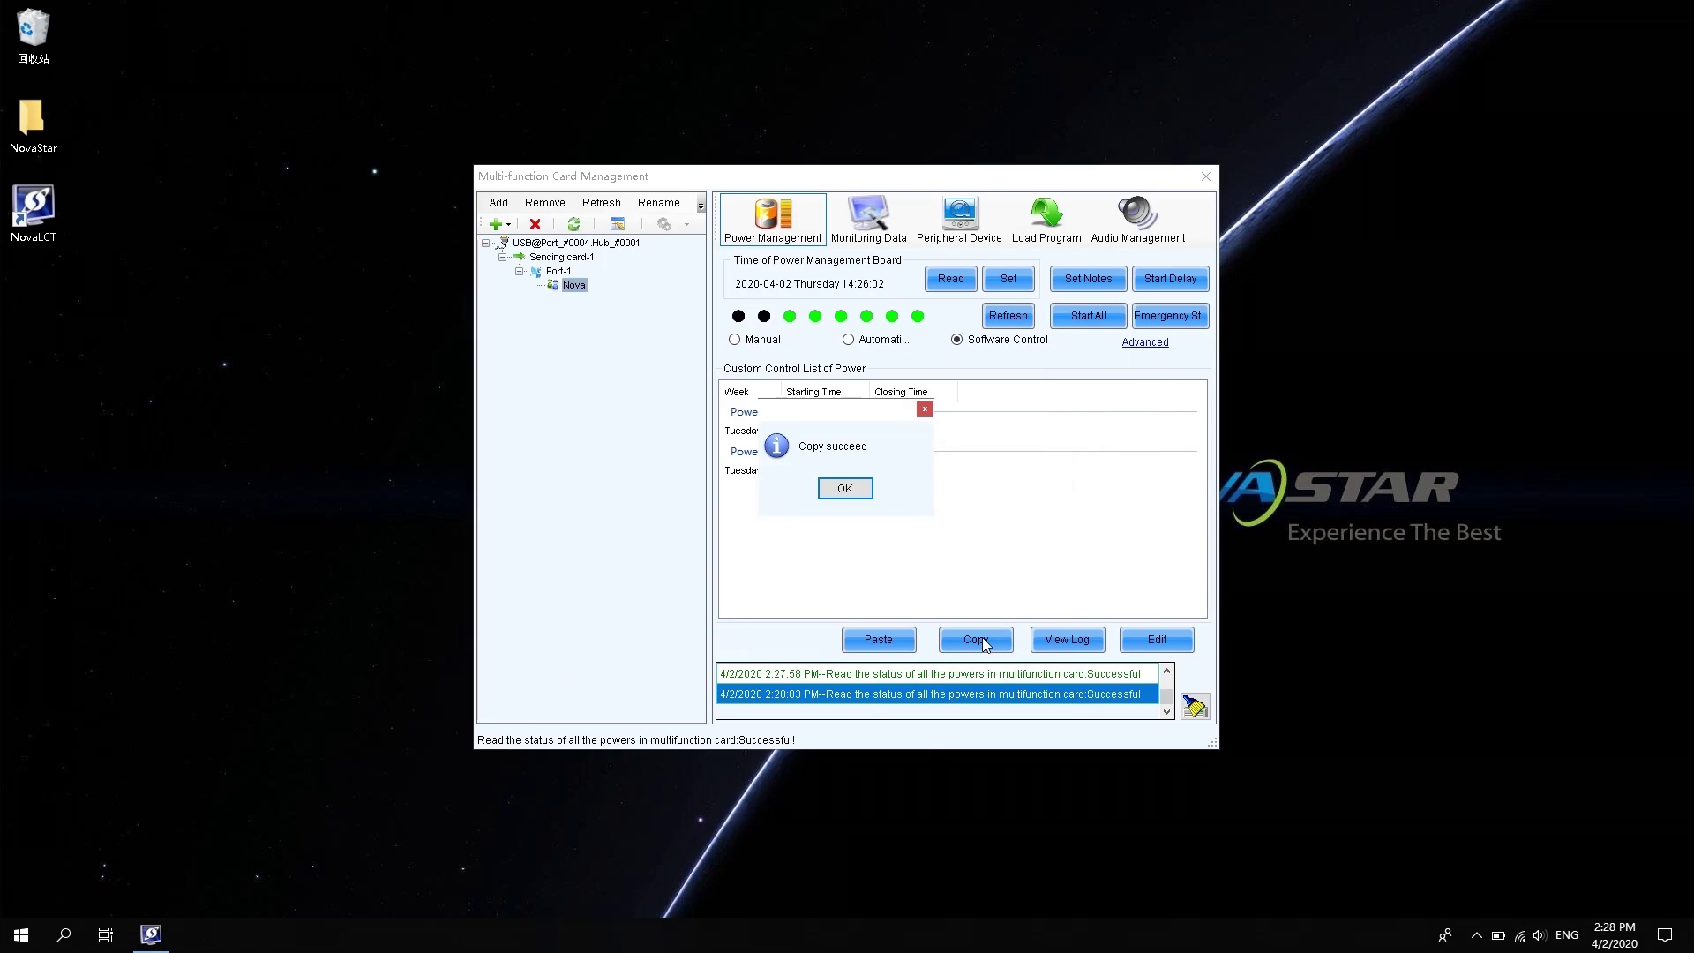
{"action": "left_click", "coordinate": [855, 484]}
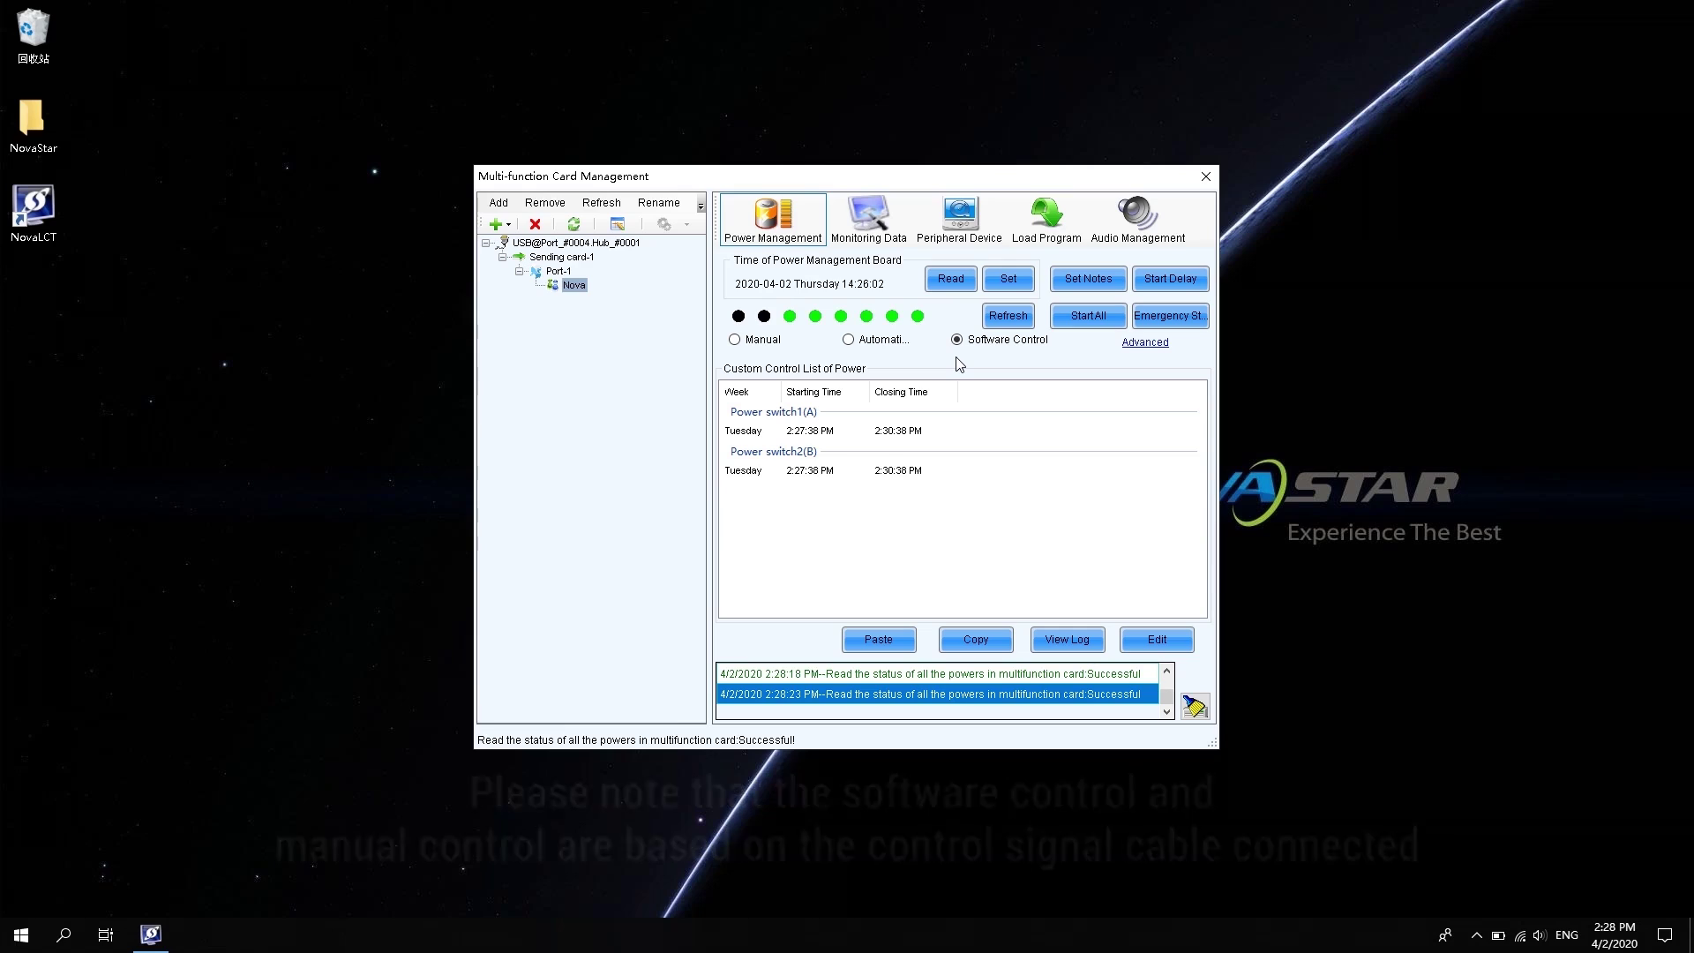
Show the Monitoring Data page: 34°C temperature, 17% humidity, 4.8V voltage
{"action": "left_click", "coordinate": [872, 223]}
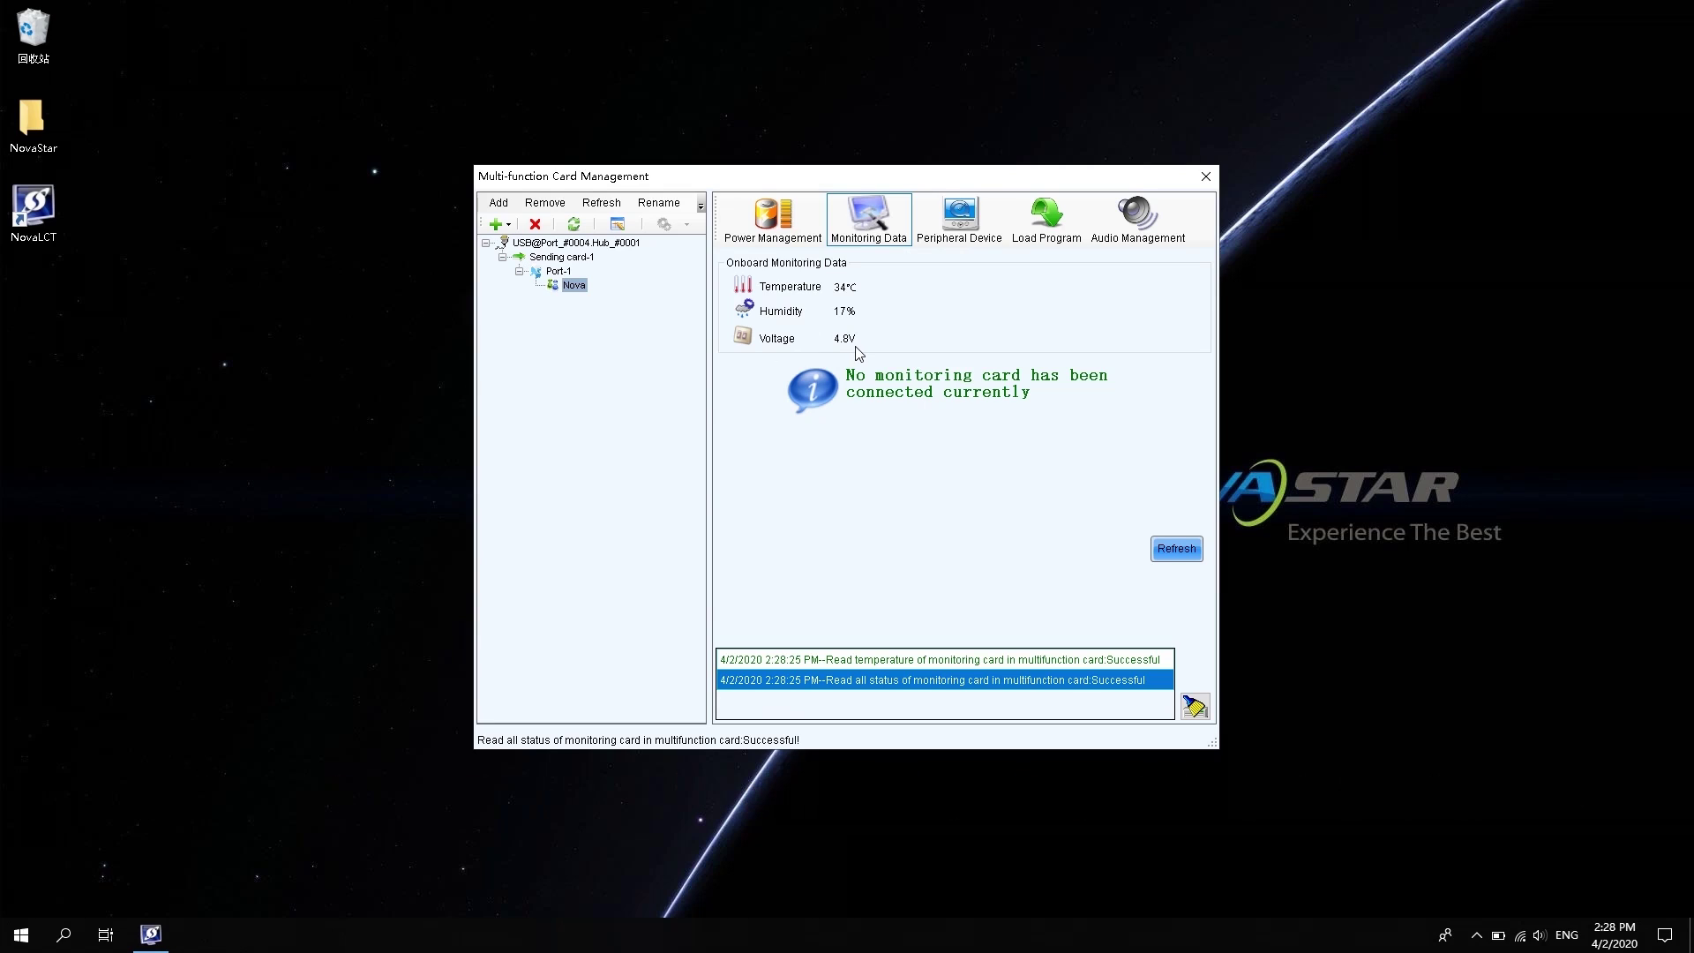
Set peripheral device 1 to Light sensor, keeping devices 2 and 4 as No external device
{"action": "left_click", "coordinate": [969, 221]}
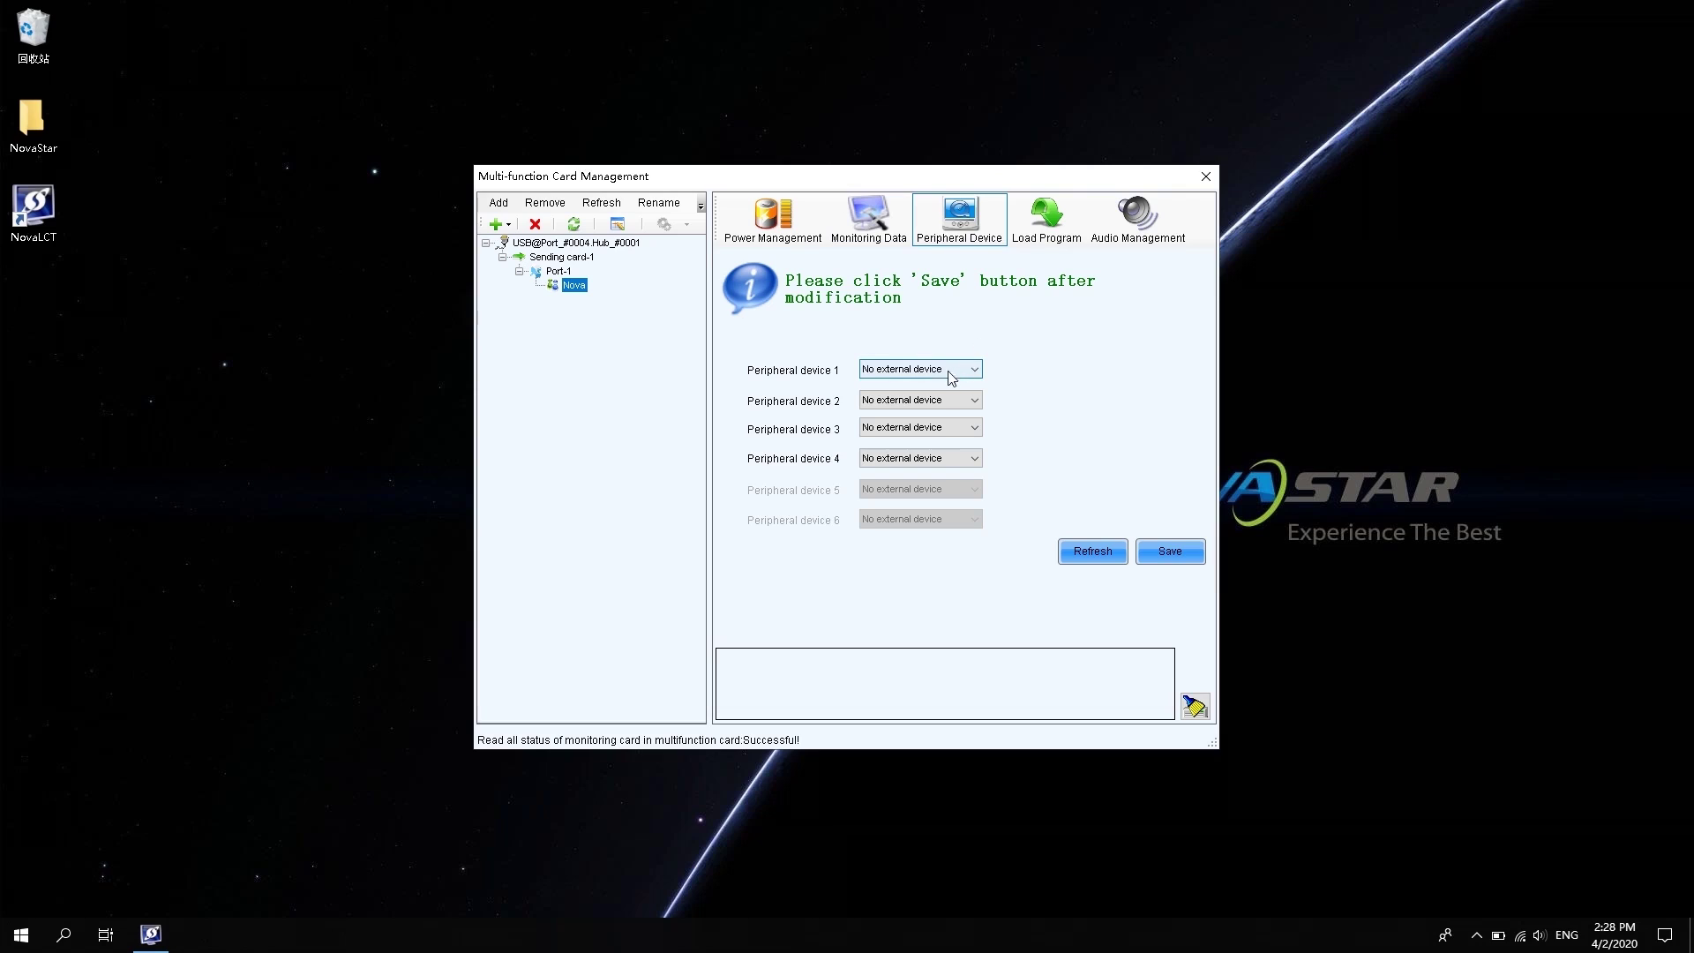
{"action": "left_click", "coordinate": [914, 371]}
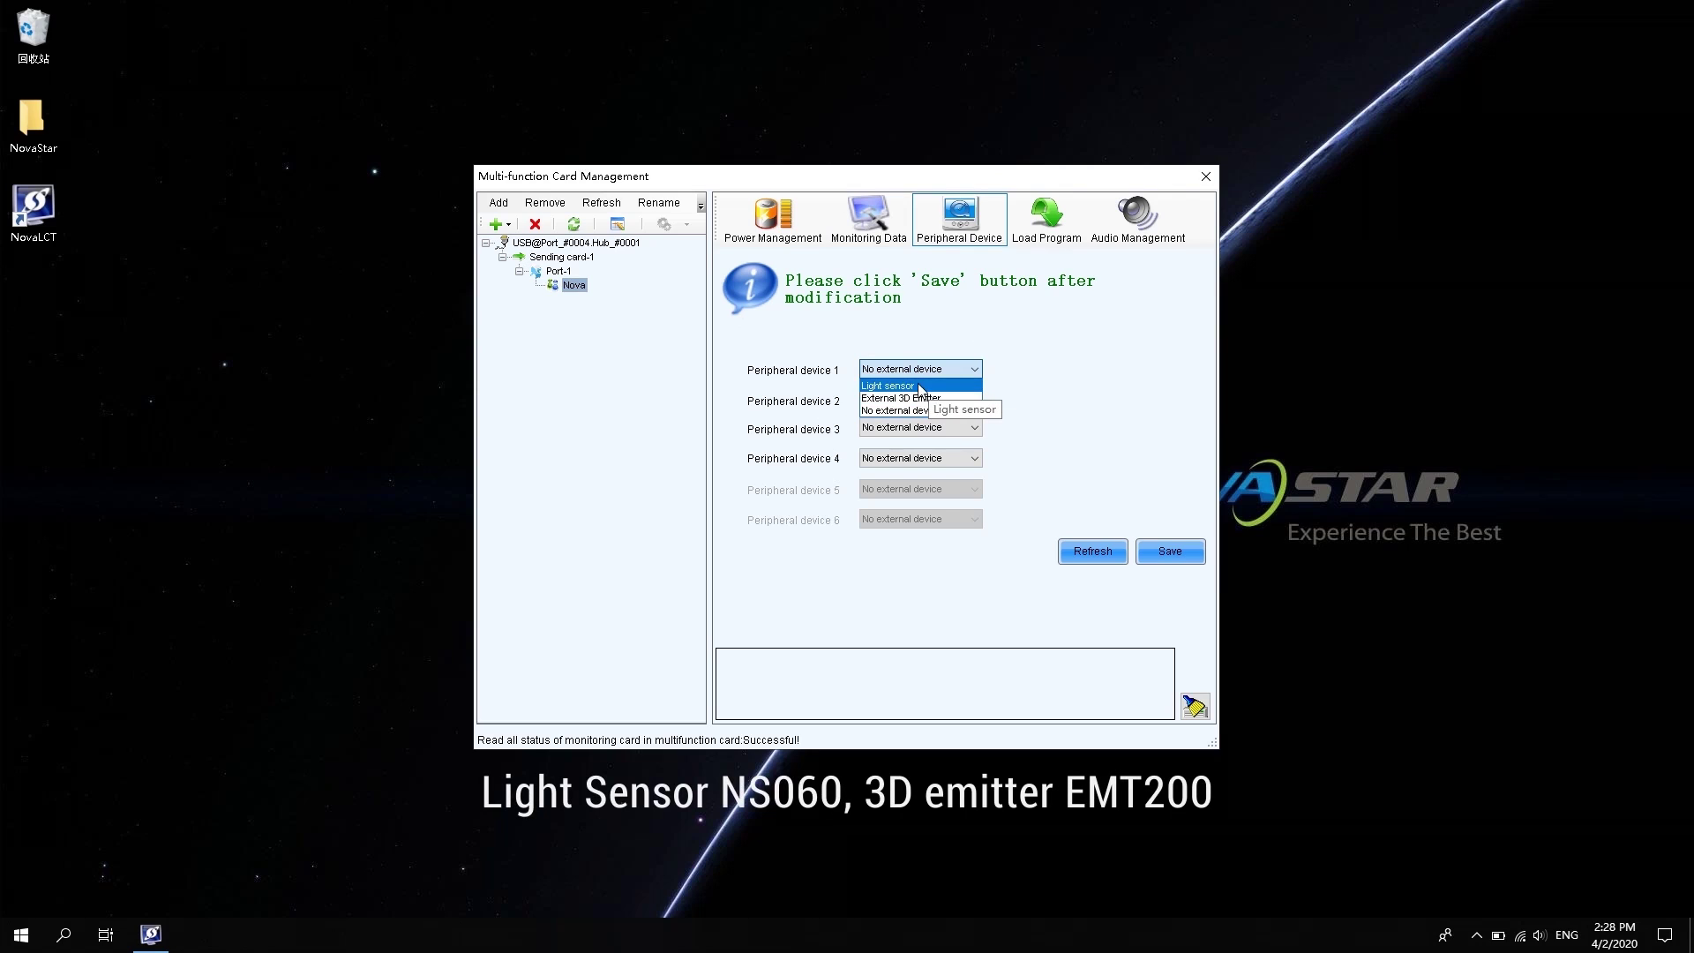
{"action": "left_click", "coordinate": [918, 385]}
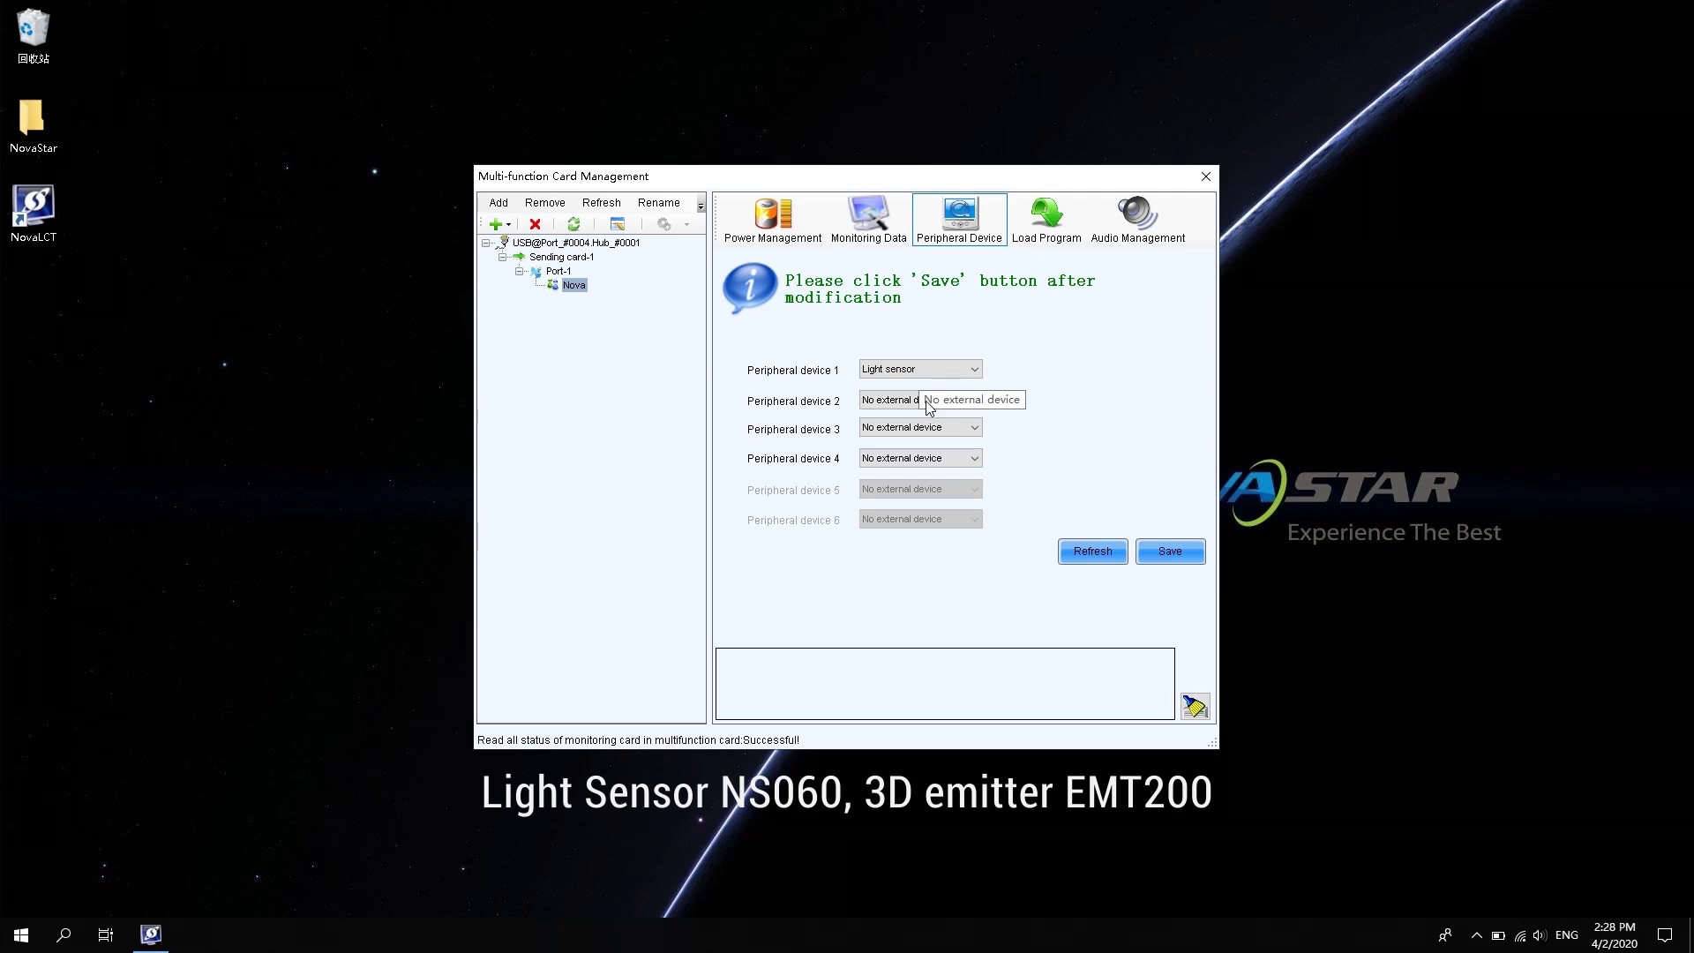
{"action": "left_click", "coordinate": [900, 401]}
{"action": "left_click", "coordinate": [900, 404]}
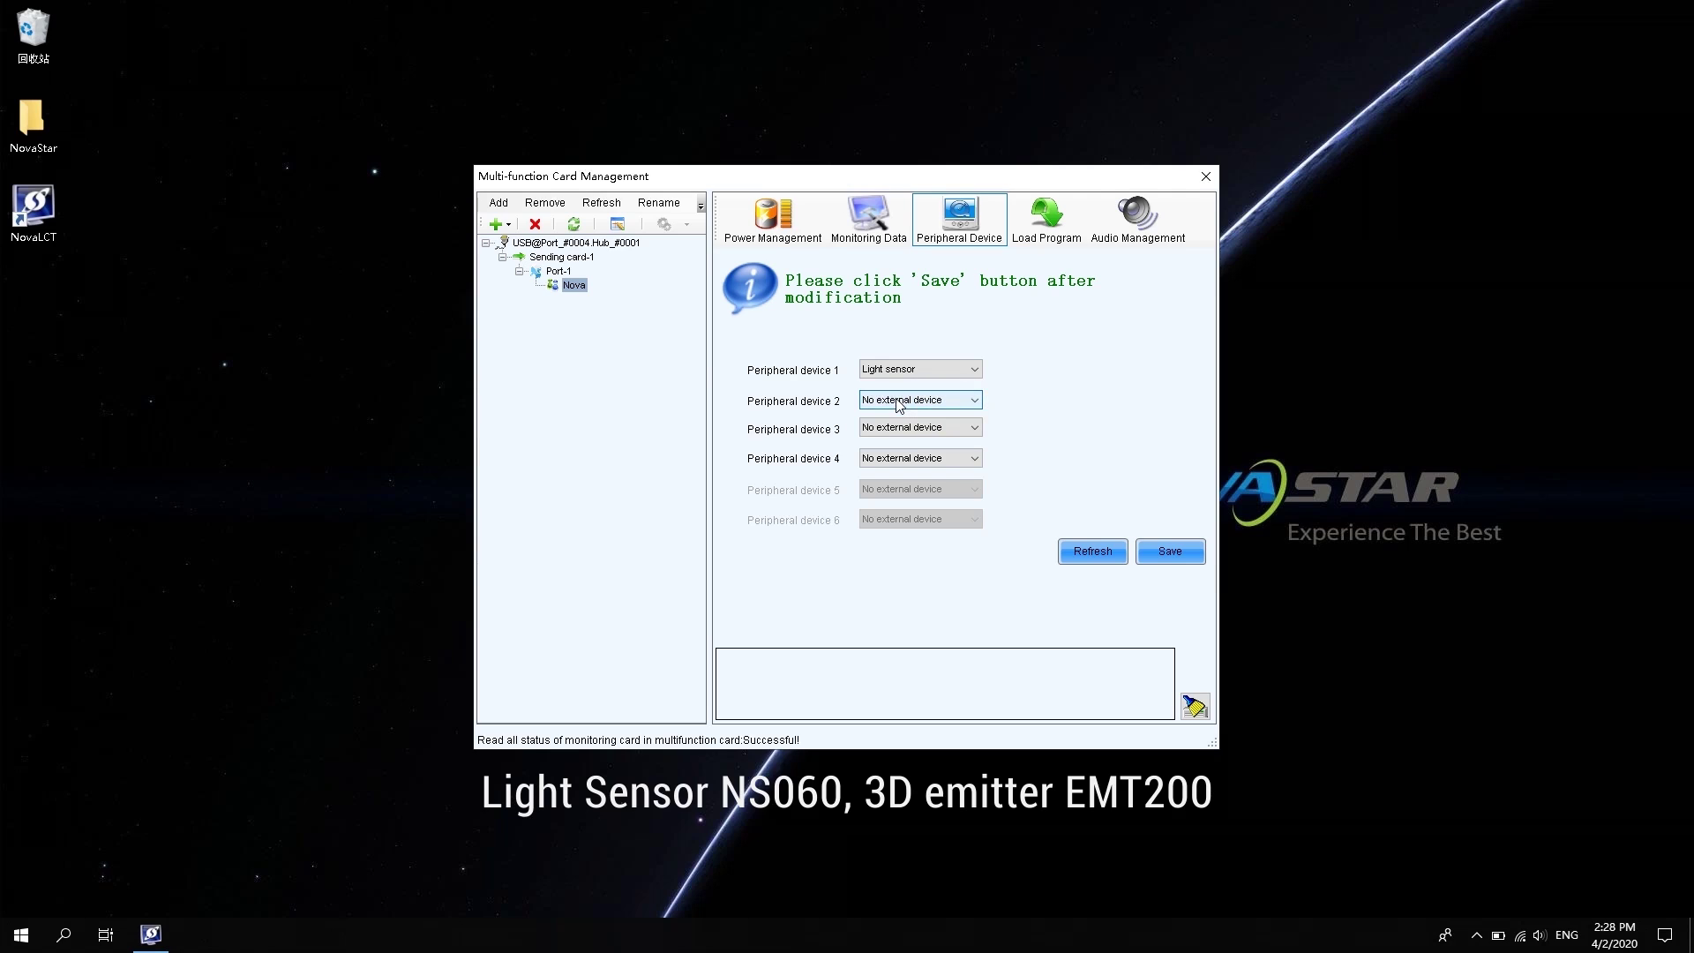
{"action": "left_click", "coordinate": [932, 459]}
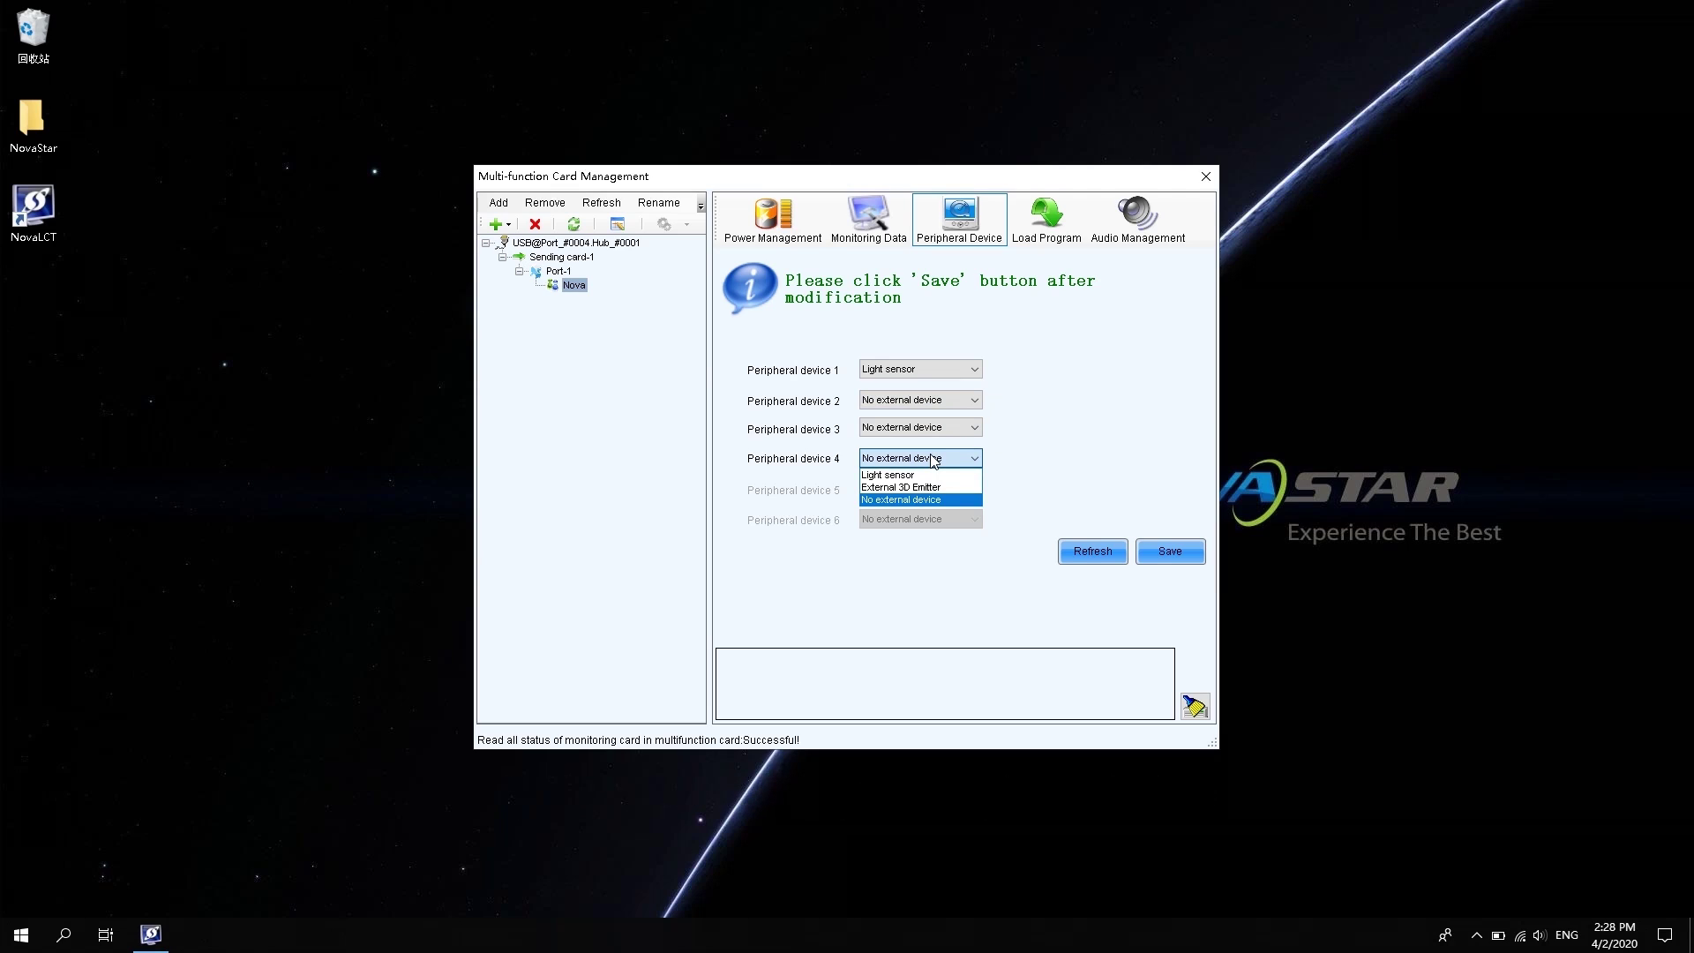
{"action": "left_click", "coordinate": [1109, 566]}
Refresh the peripheral readings to show 2 lux and save the setup to the card
{"action": "left_click", "coordinate": [1103, 556]}
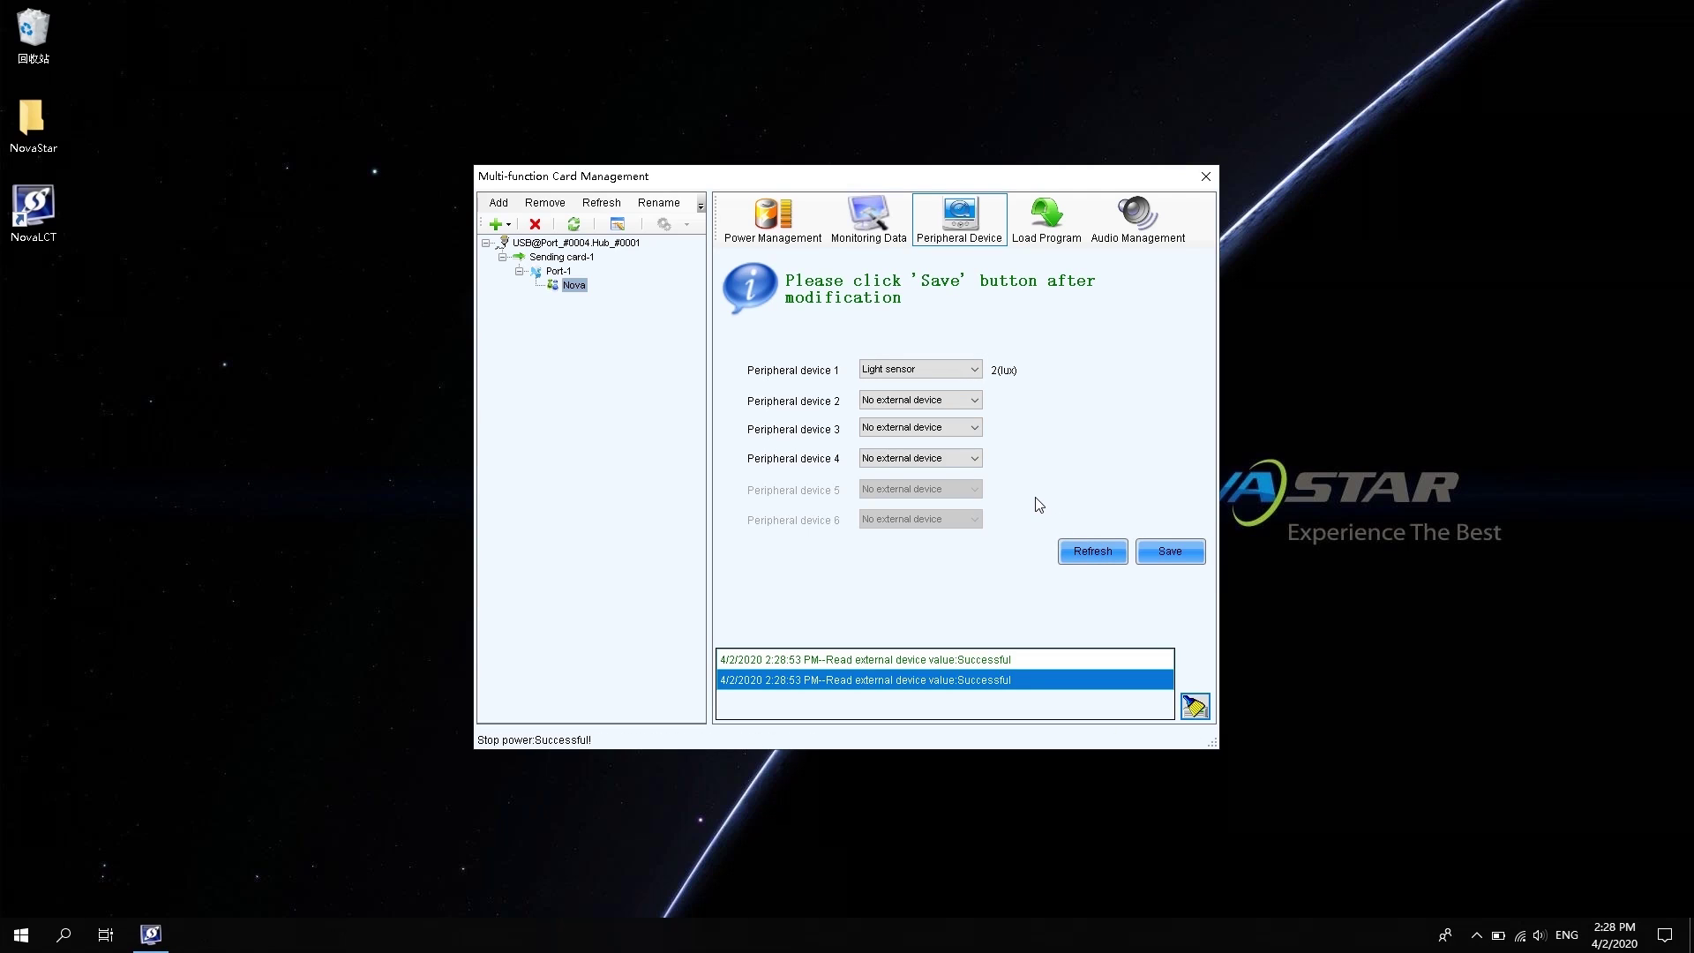
{"action": "left_click", "coordinate": [1166, 553]}
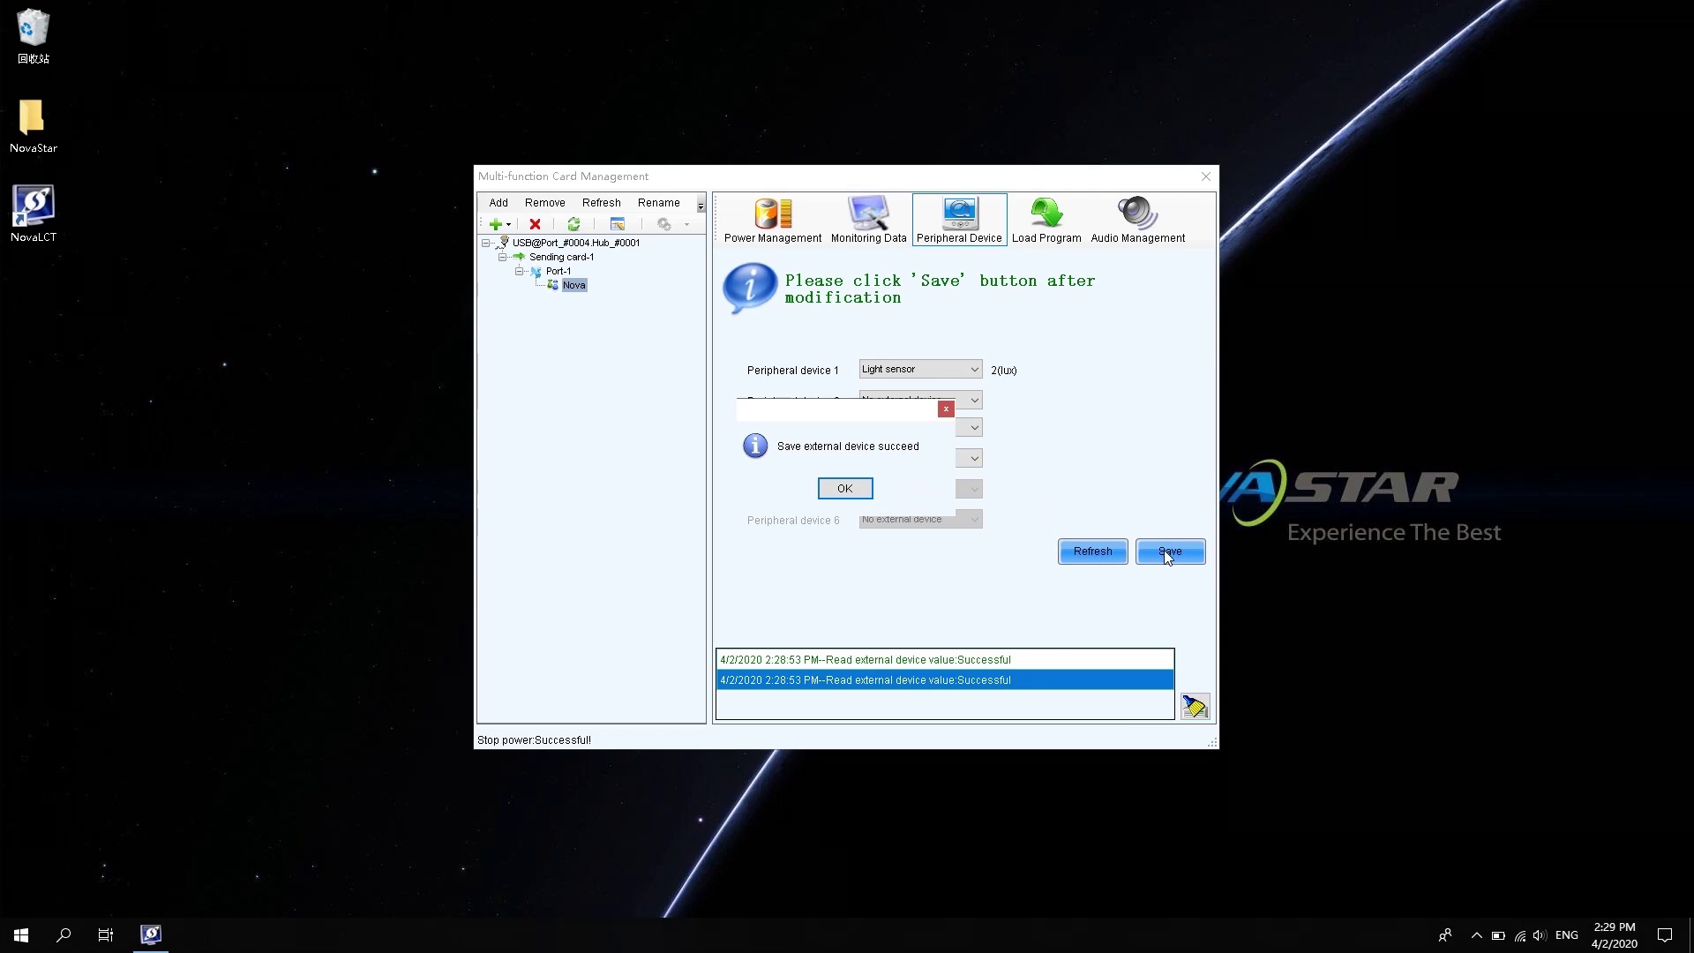
{"action": "left_click", "coordinate": [857, 491]}
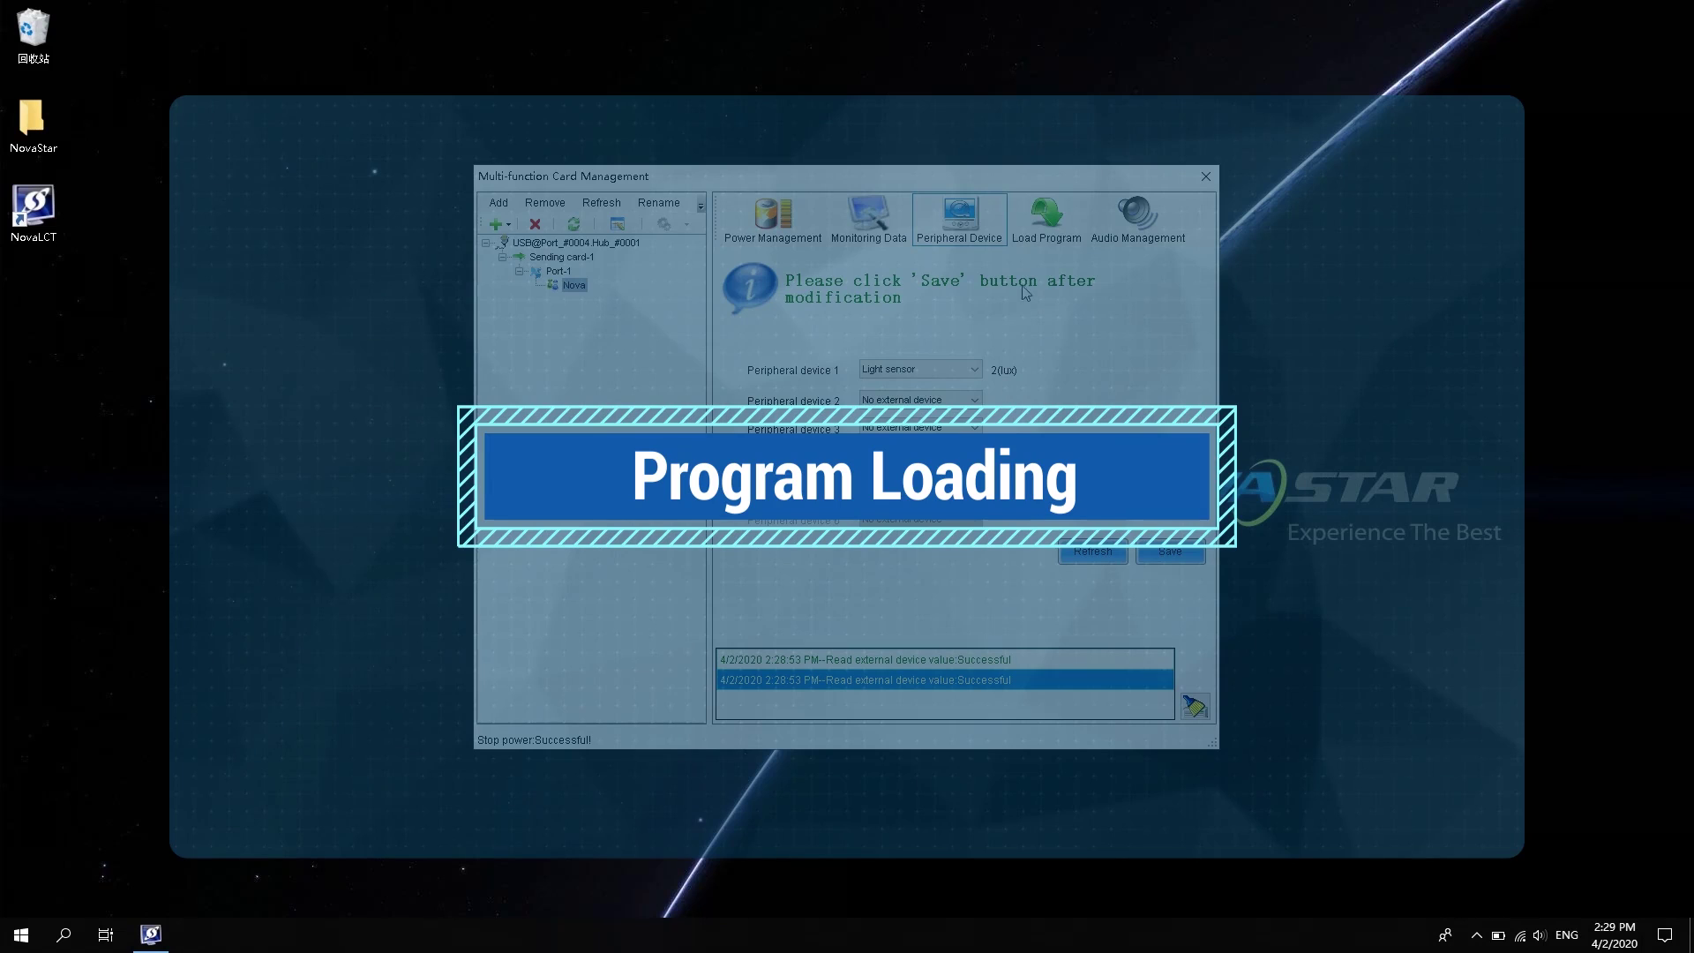
Select the NovaStar > Data_FuncCard V4.4.2.0 folder as the program source
{"action": "left_click", "coordinate": [1049, 233]}
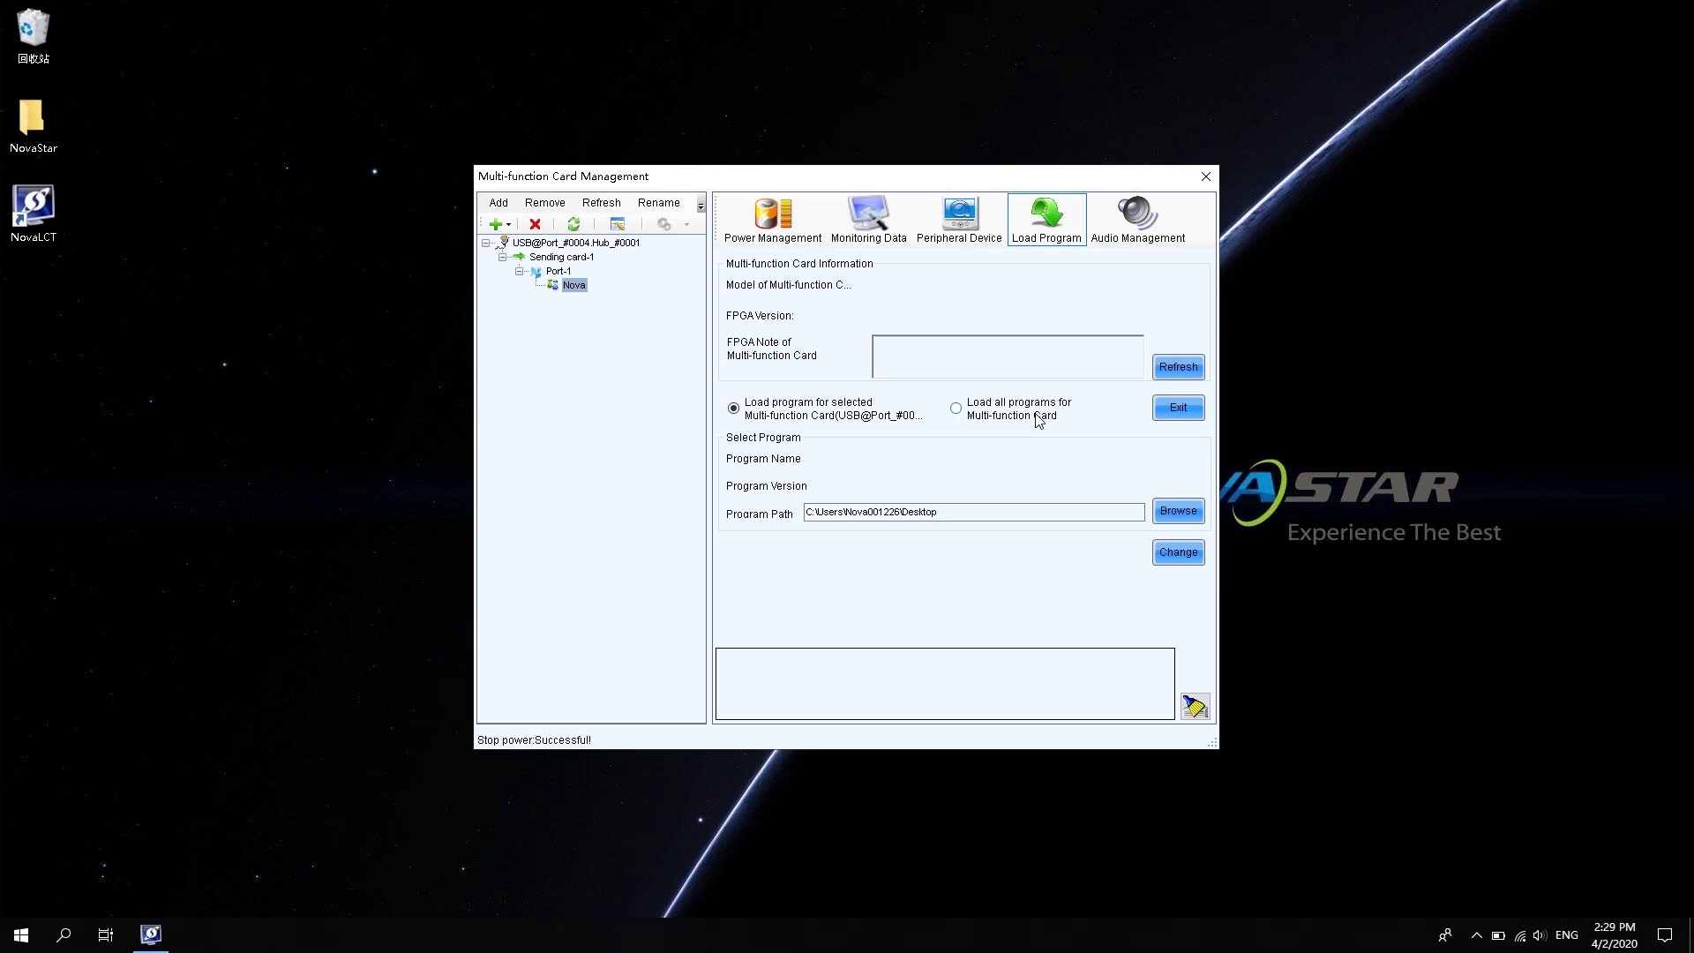
{"action": "left_click", "coordinate": [1180, 512]}
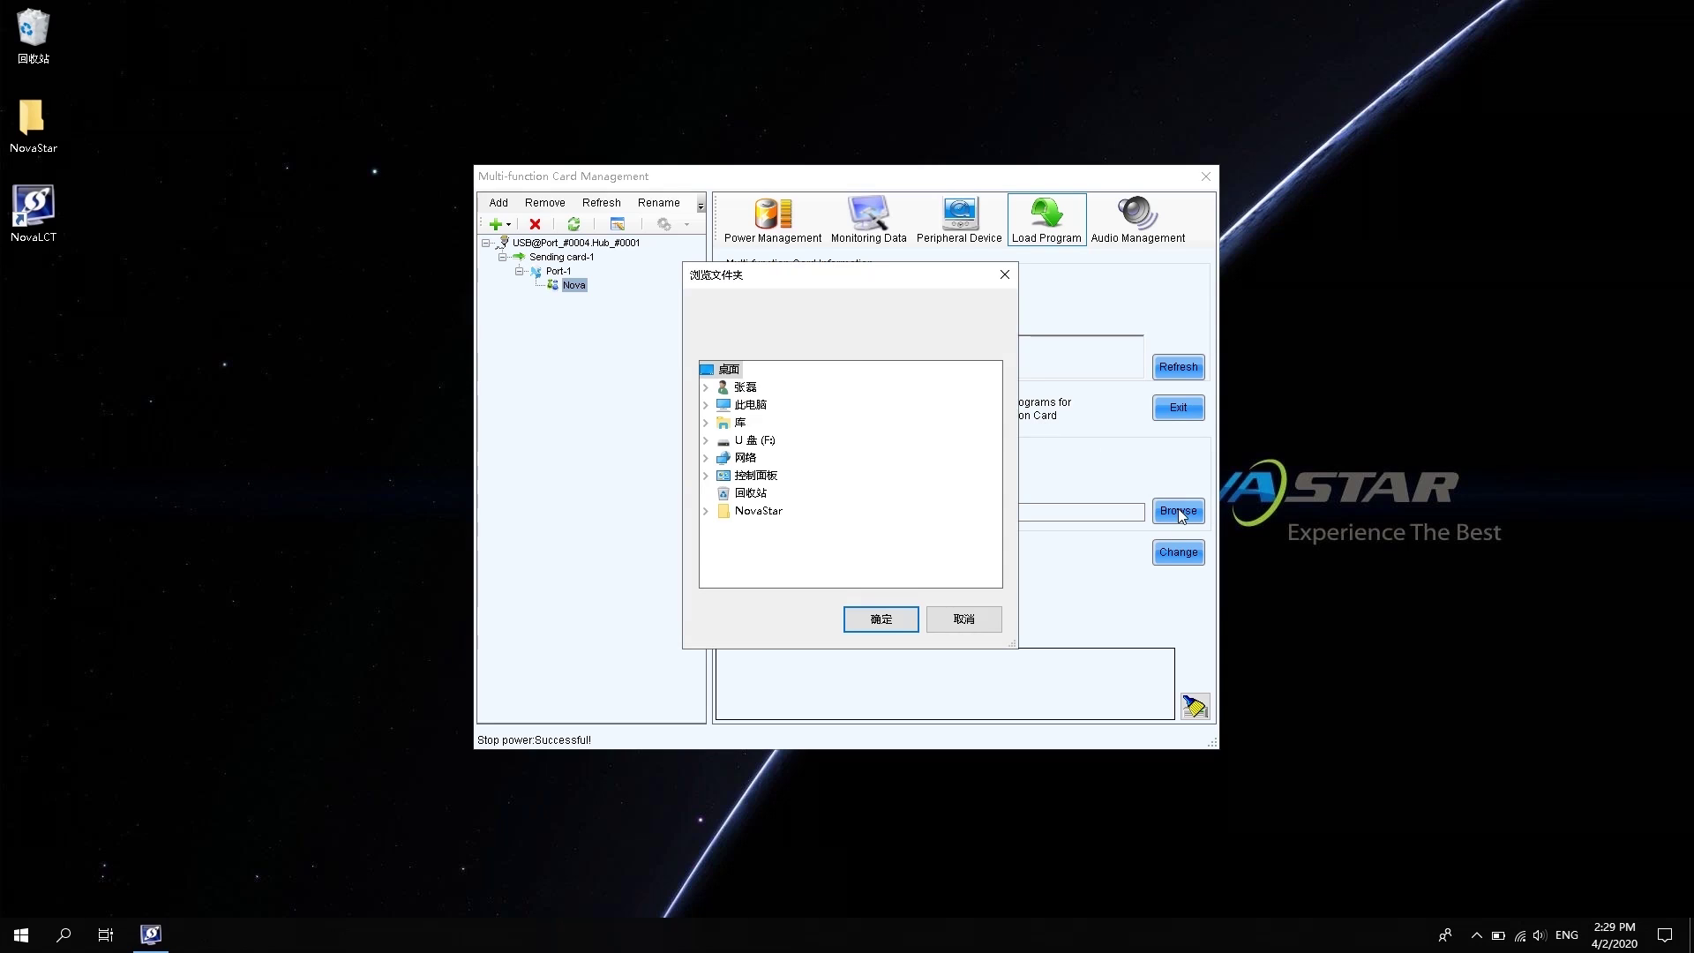
{"action": "left_click", "coordinate": [765, 512]}
{"action": "left_click", "coordinate": [776, 528]}
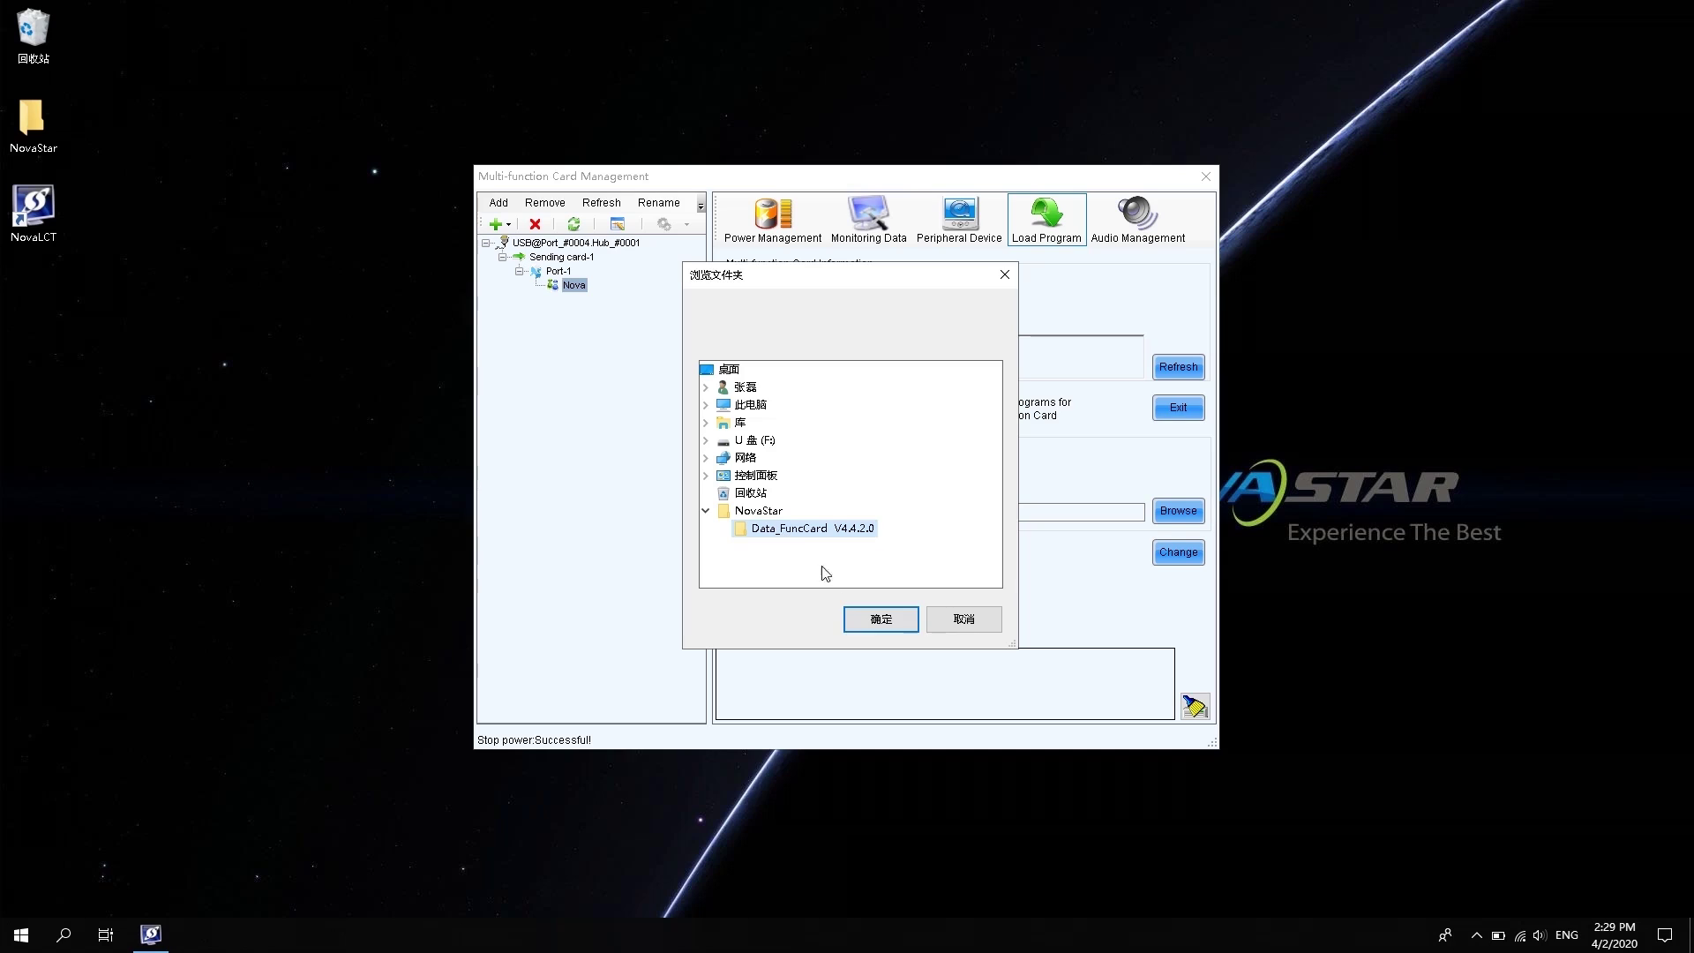
{"action": "left_click", "coordinate": [891, 625]}
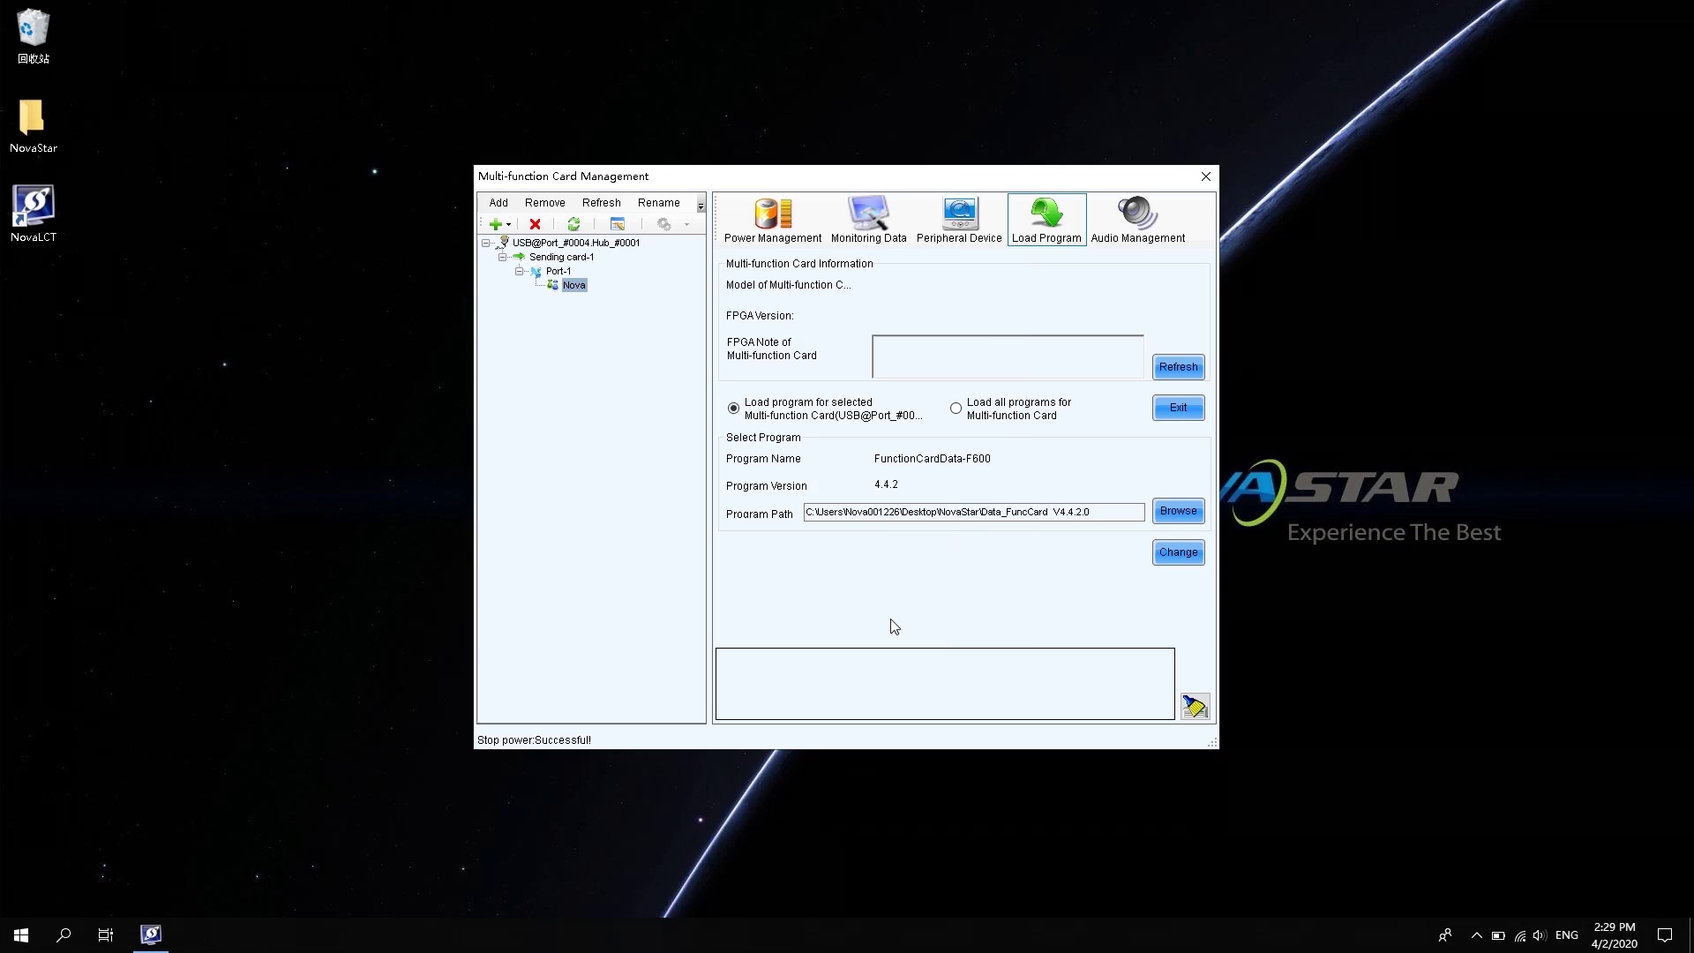
Replace the card's program with FunctionCardData-F600 4.4.2 and refresh to confirm FPGA version 04 04 02 00
{"action": "left_click", "coordinate": [1180, 554]}
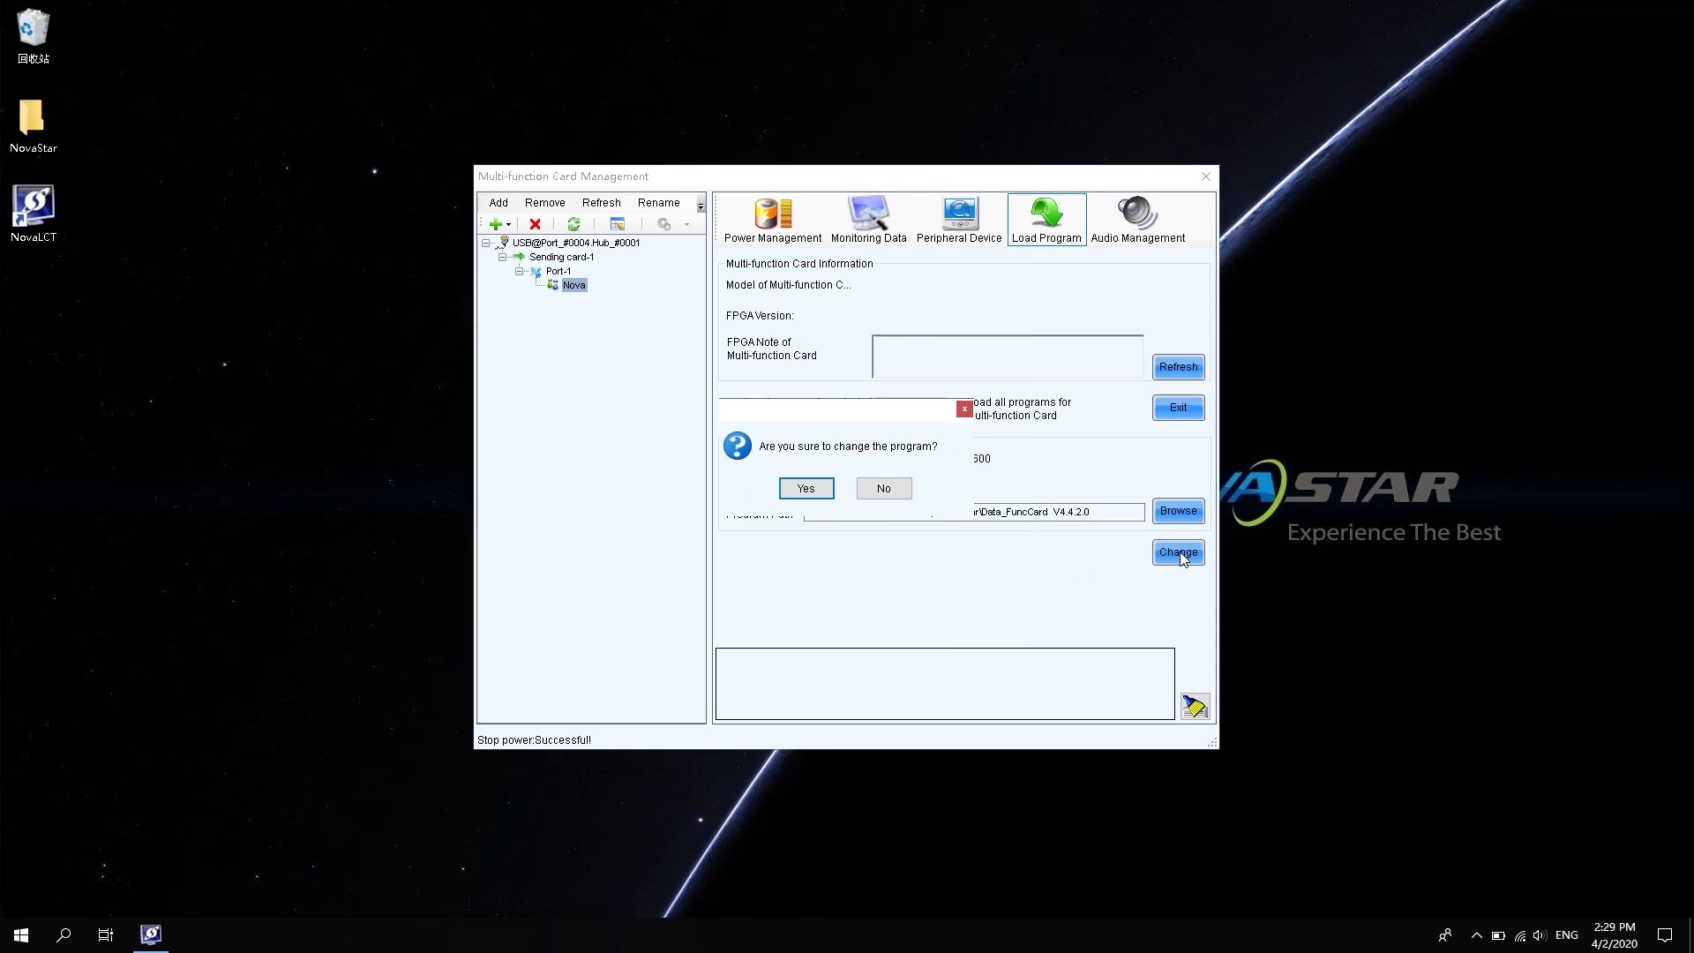
{"action": "left_click", "coordinate": [814, 491]}
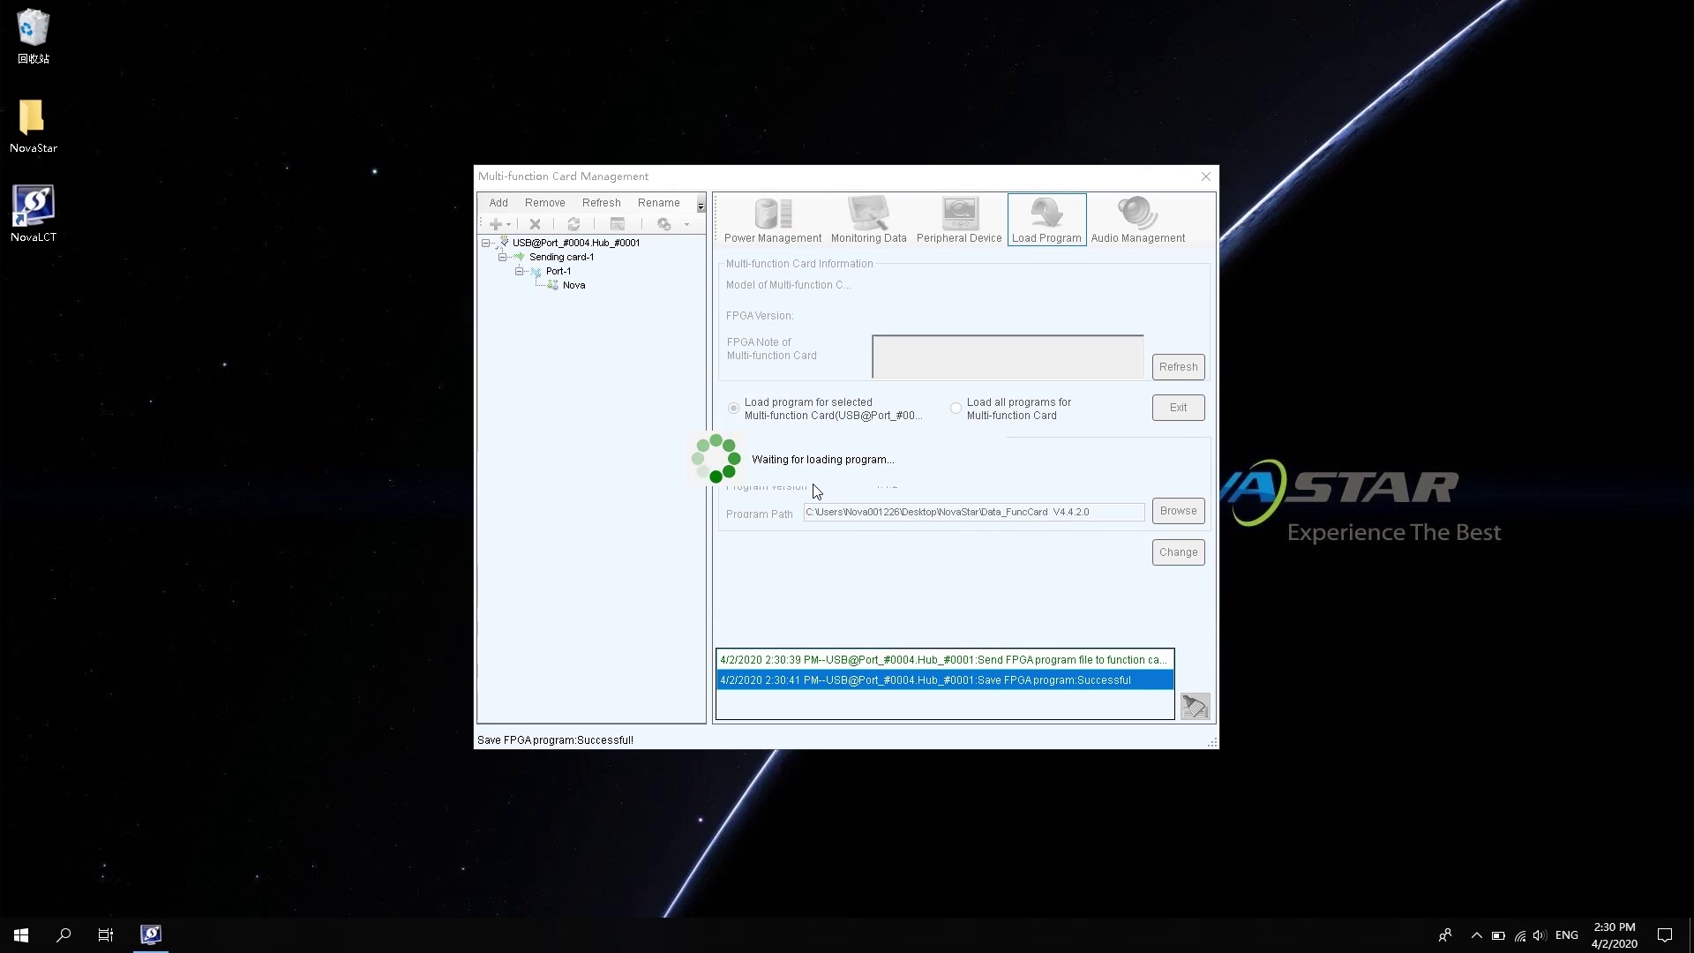
{"action": "left_click", "coordinate": [820, 489]}
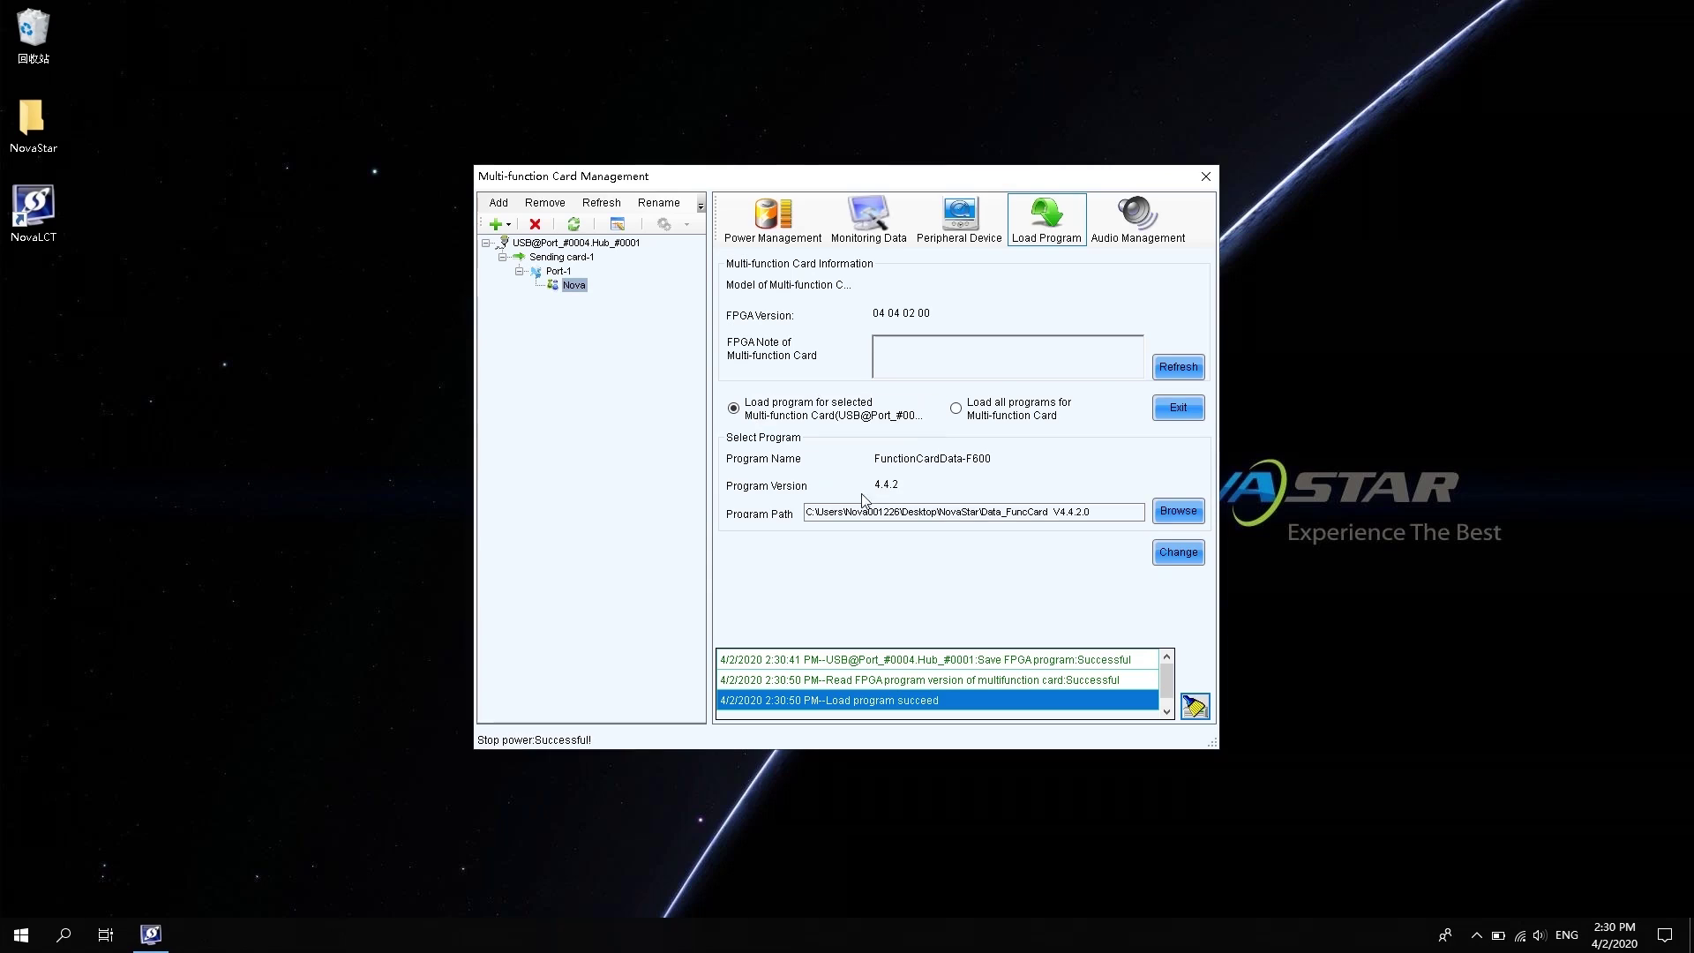
{"action": "left_click", "coordinate": [1182, 369]}
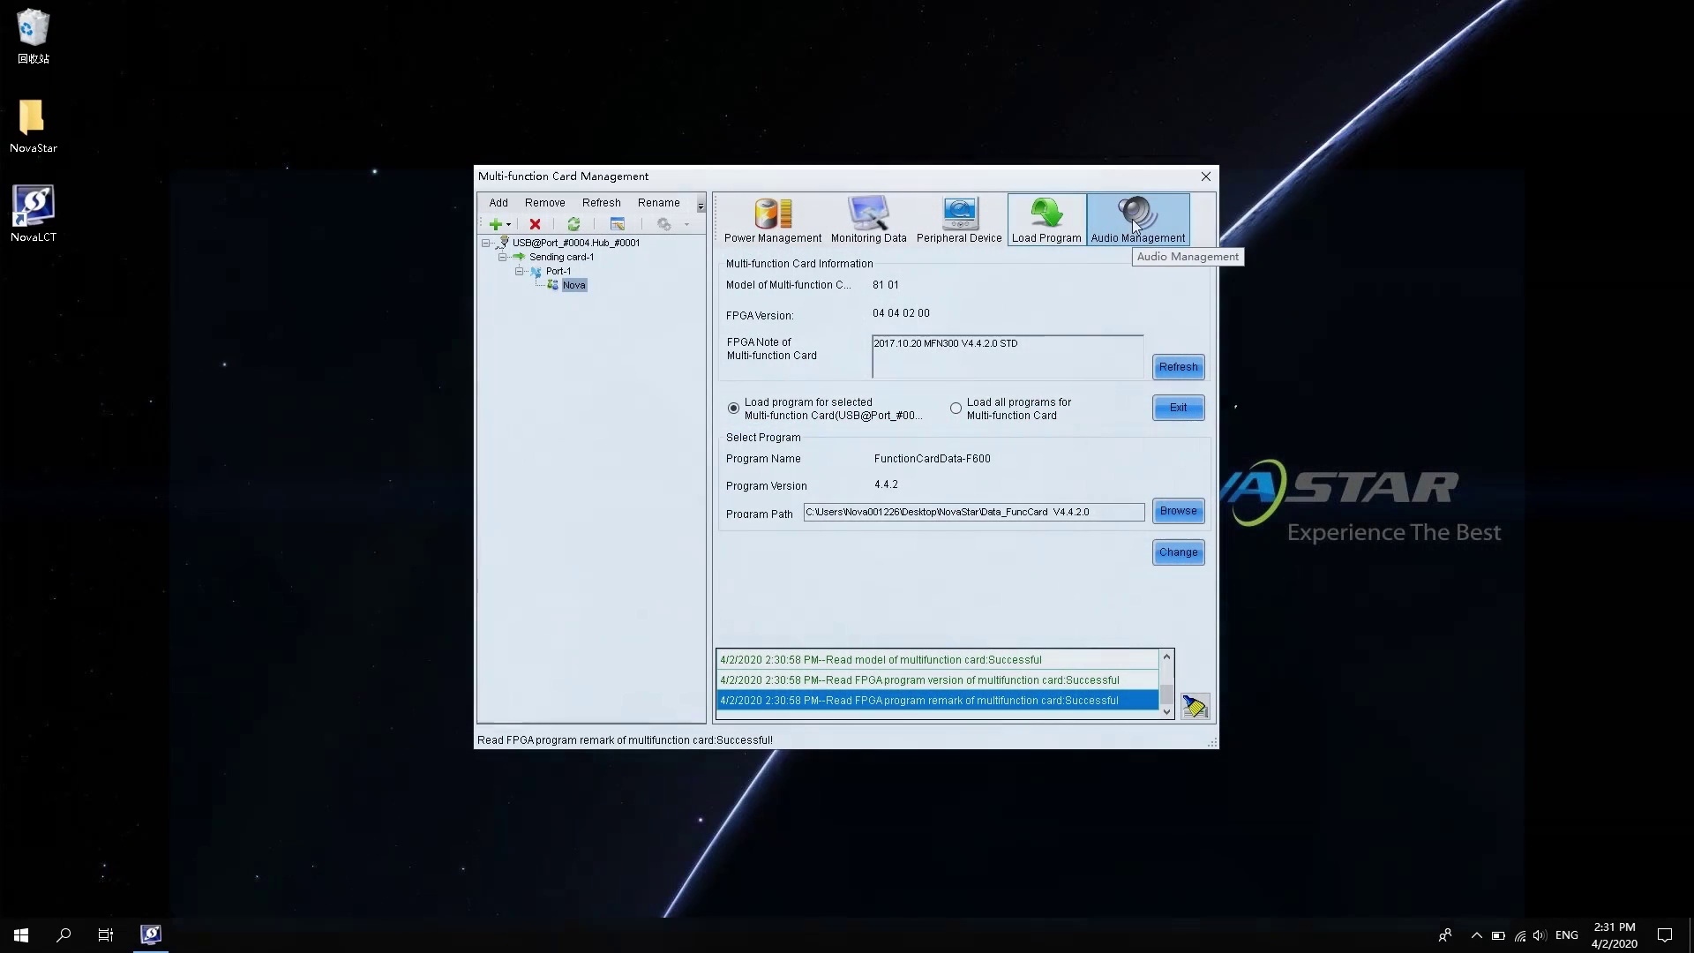
Switch the card's audio from Independent Channel to HDMI Channel, apply it, and read back the connection type
{"action": "left_click", "coordinate": [1134, 225]}
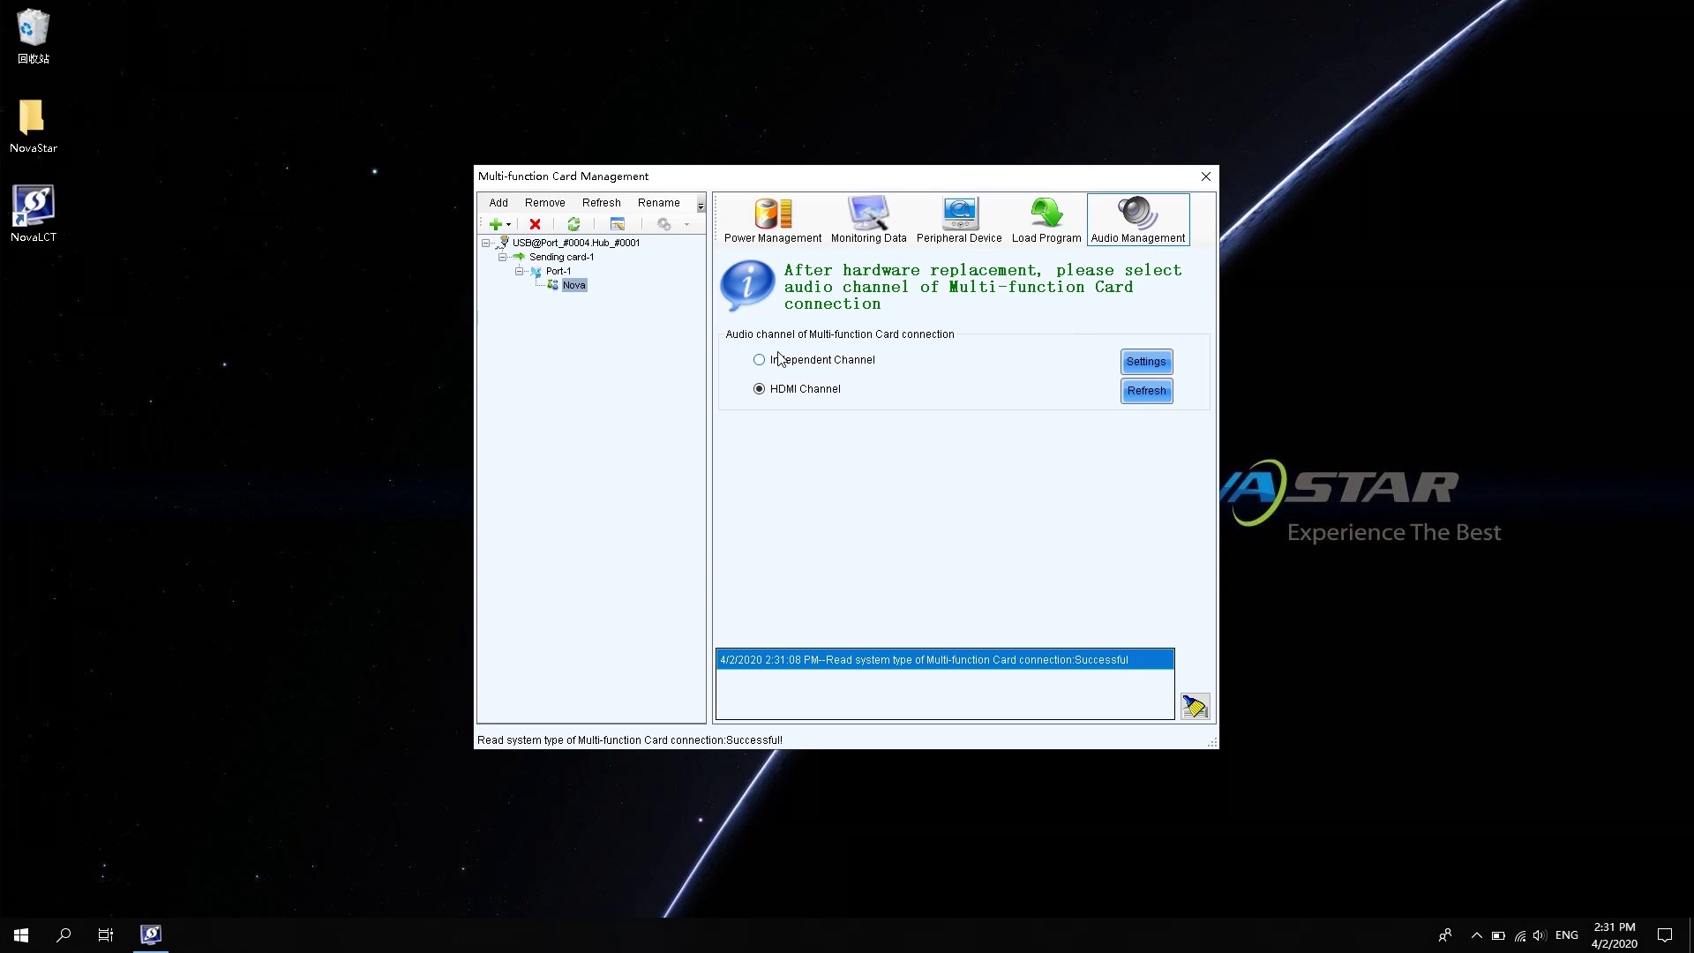
{"action": "left_click", "coordinate": [783, 358]}
{"action": "left_click", "coordinate": [763, 392]}
{"action": "left_click", "coordinate": [1144, 363]}
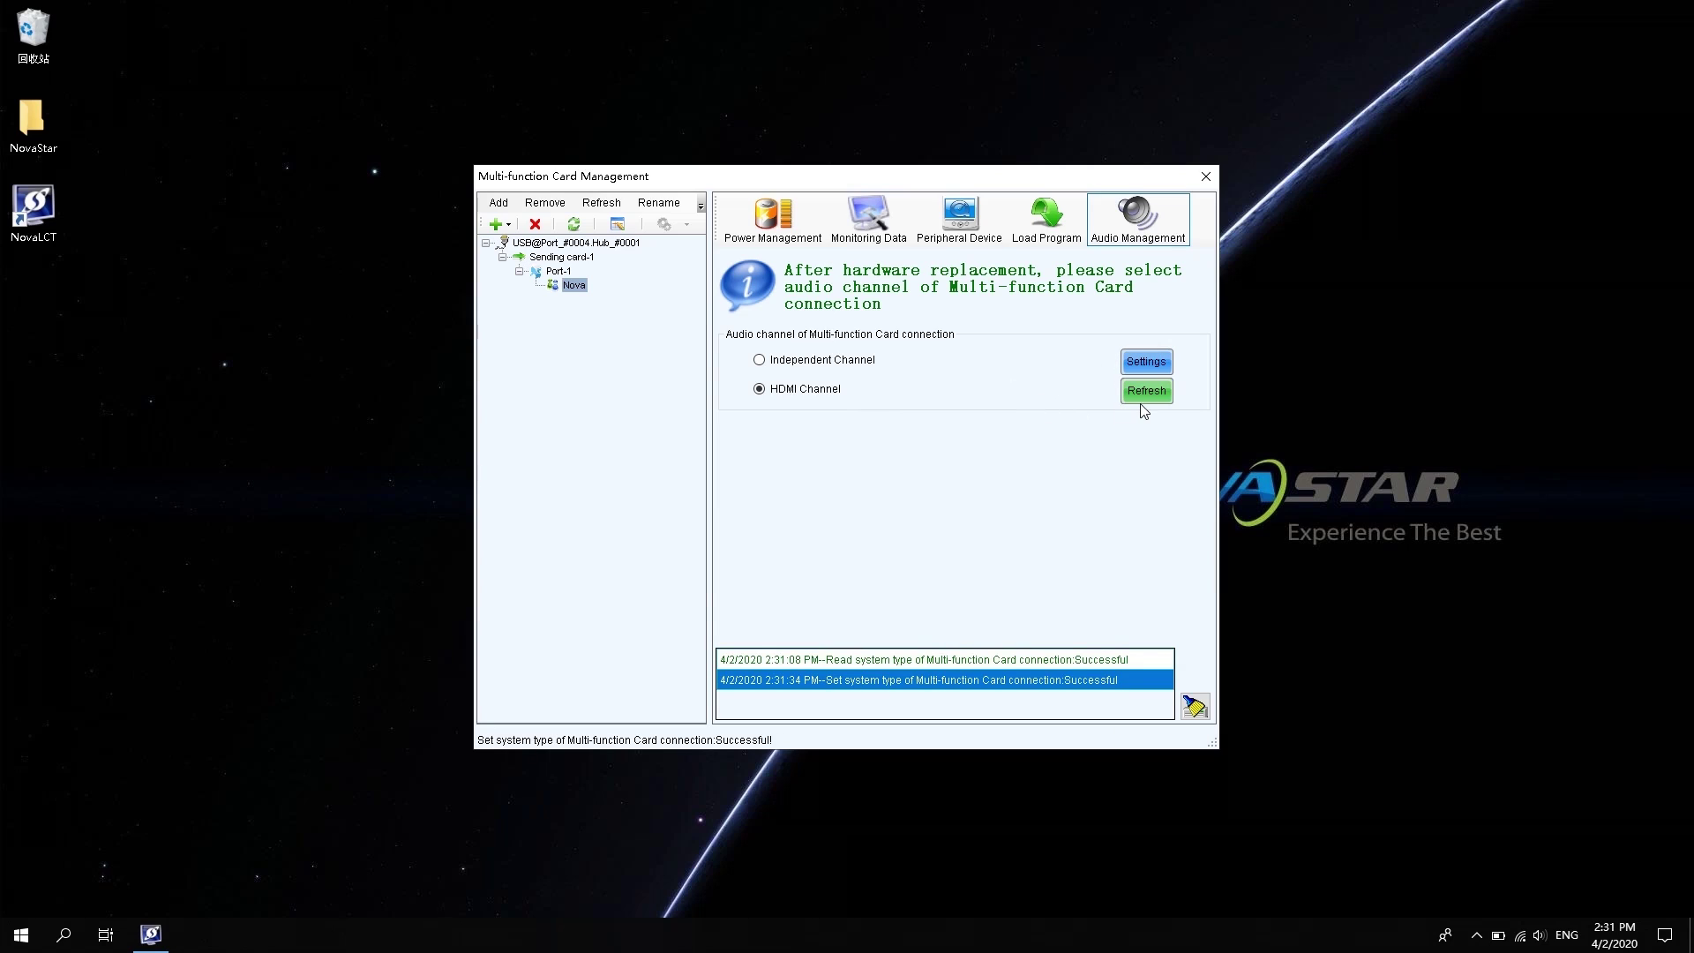
{"action": "left_click", "coordinate": [1145, 394]}
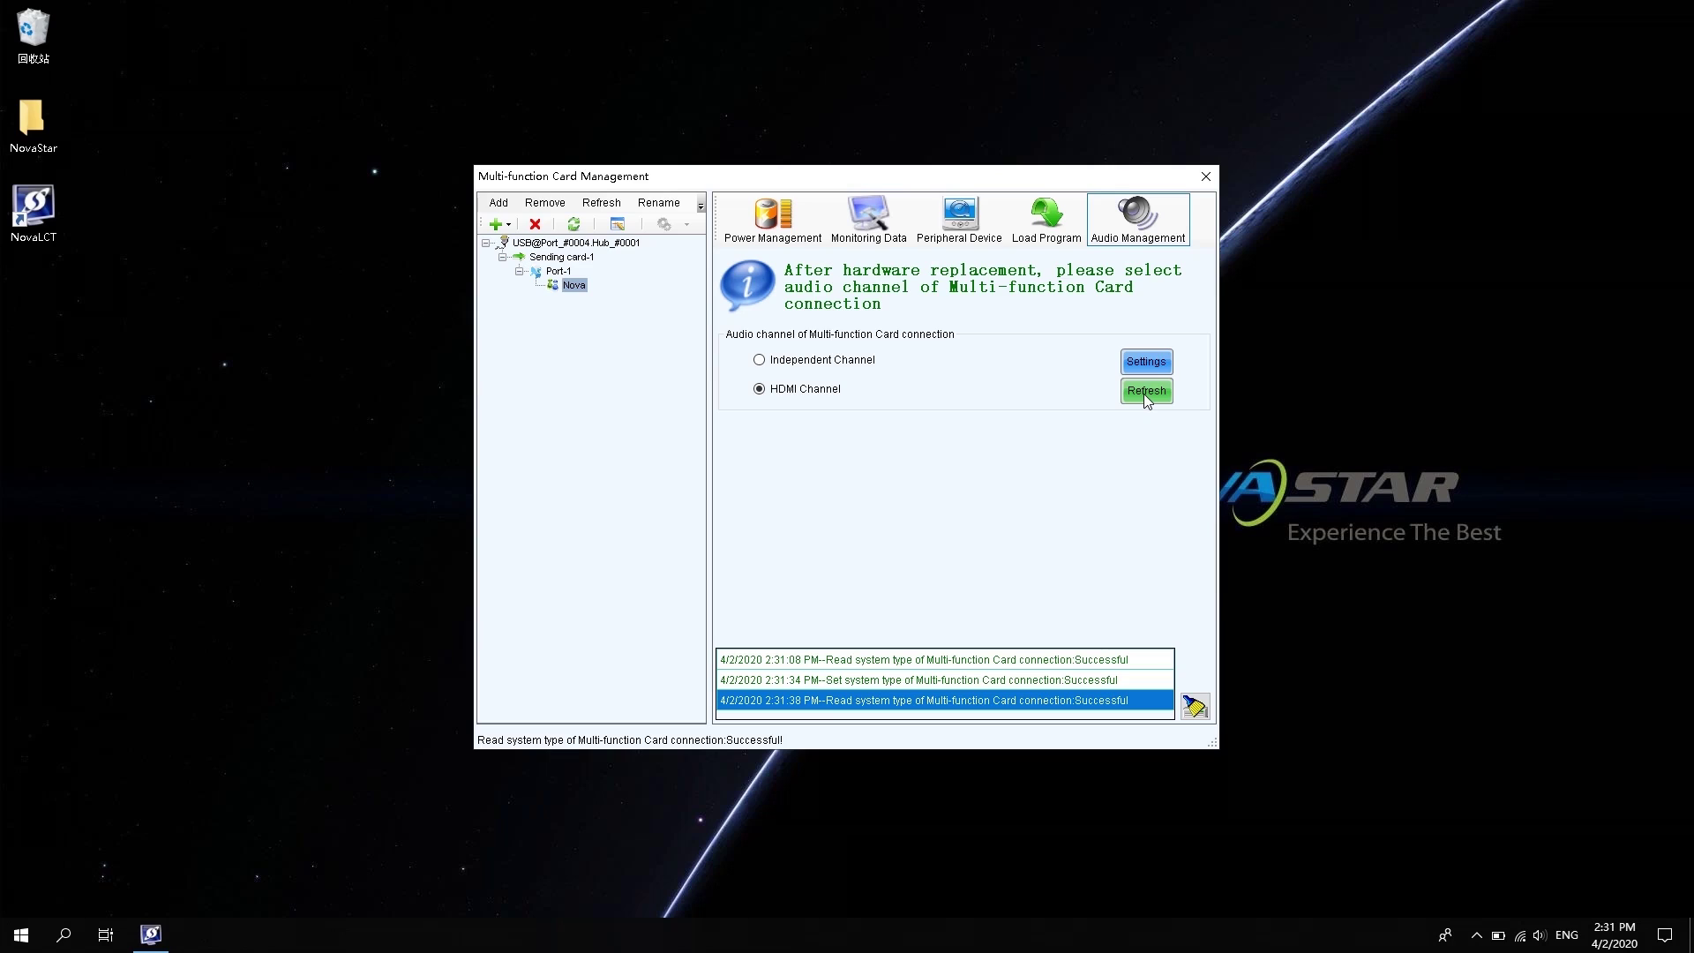